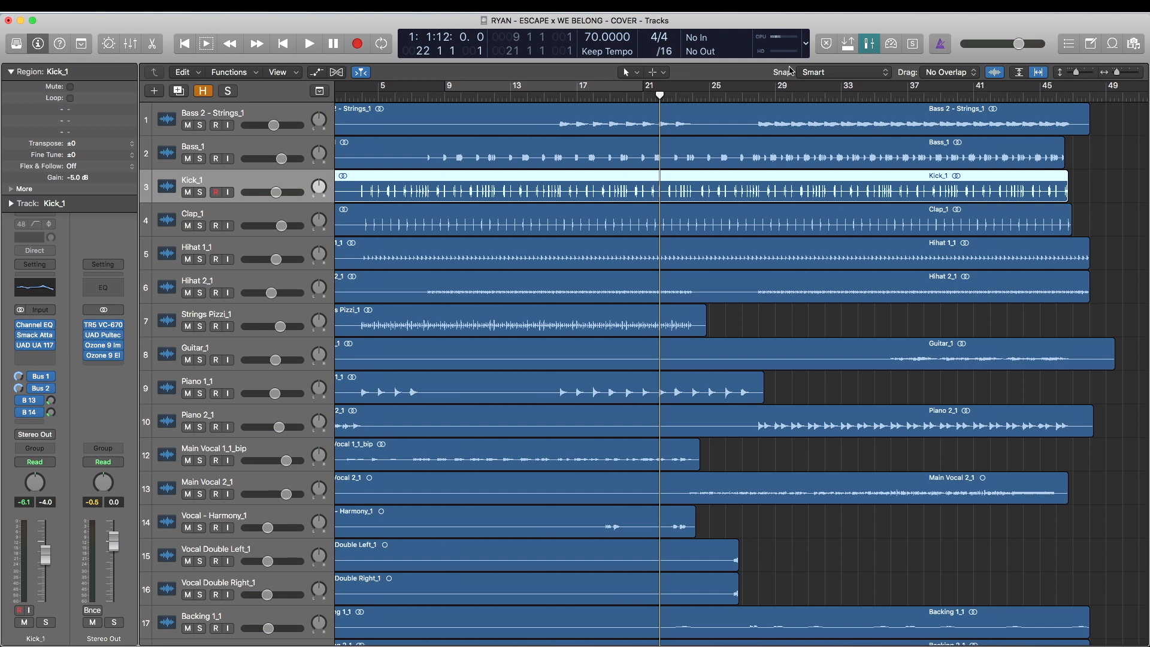
# Step: Play back the full mix, solo the Kick_1 track and audition the kick on its own
pyautogui.press('space')
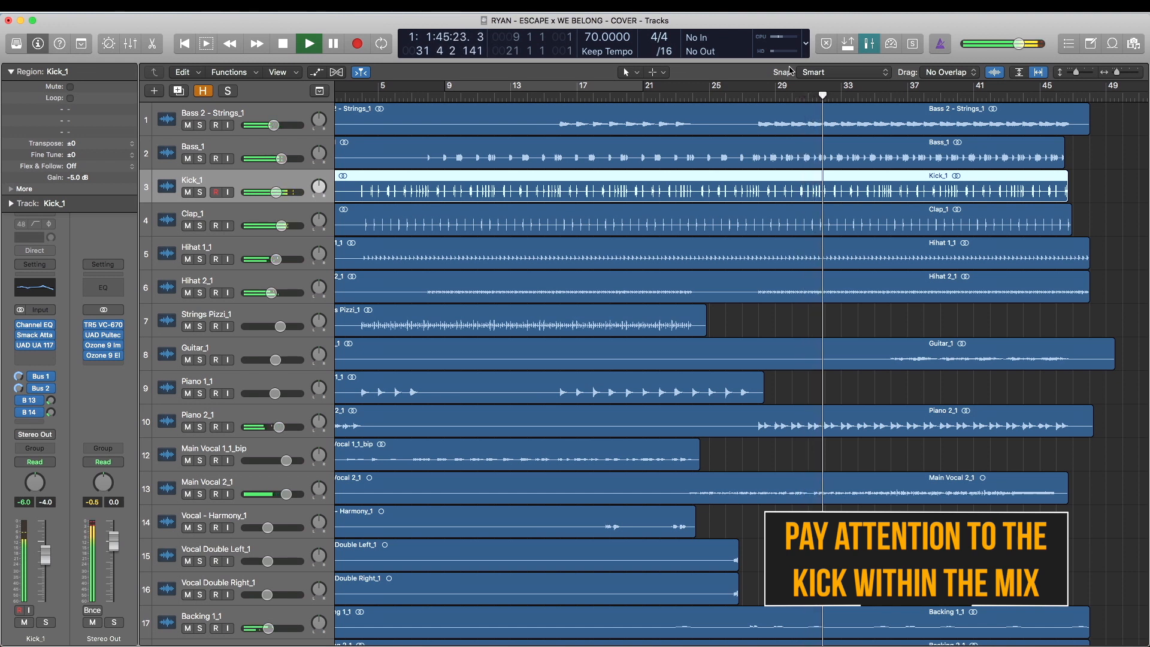
pyautogui.press('space')
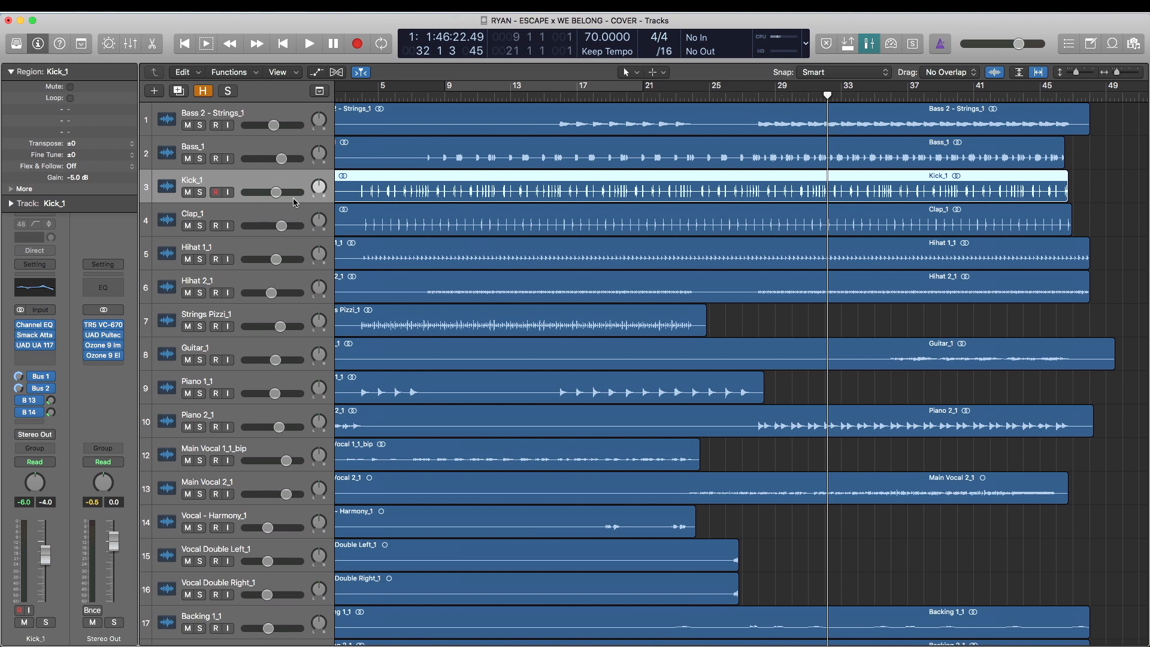
pyautogui.click(201, 192)
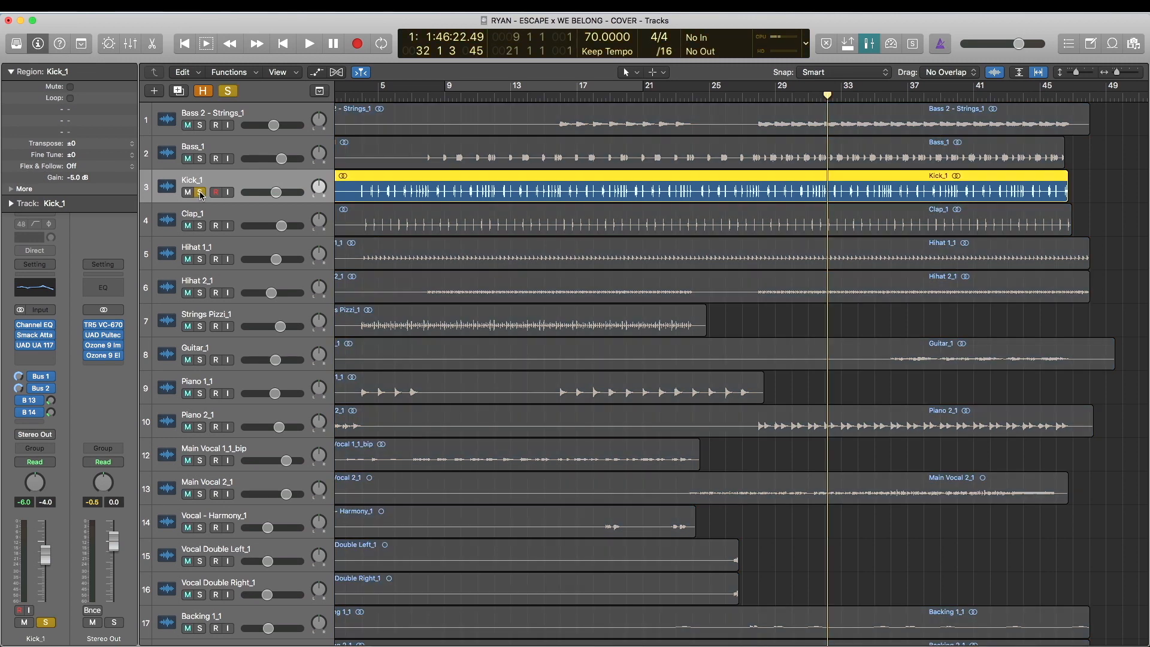
pyautogui.press('space')
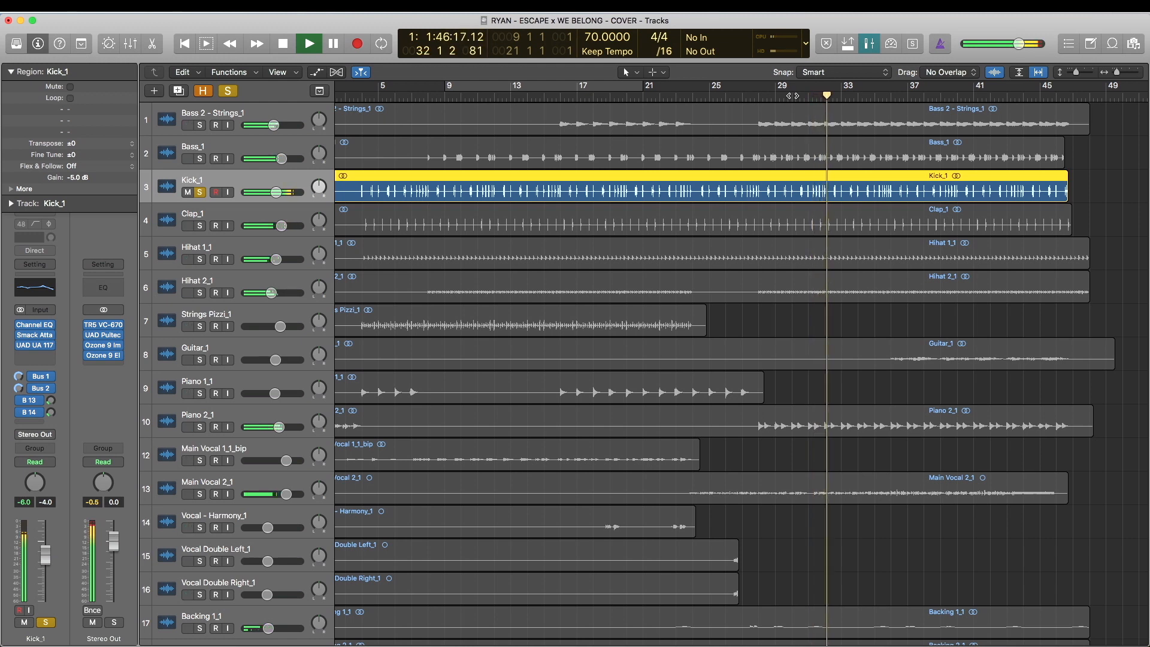
pyautogui.press('space')
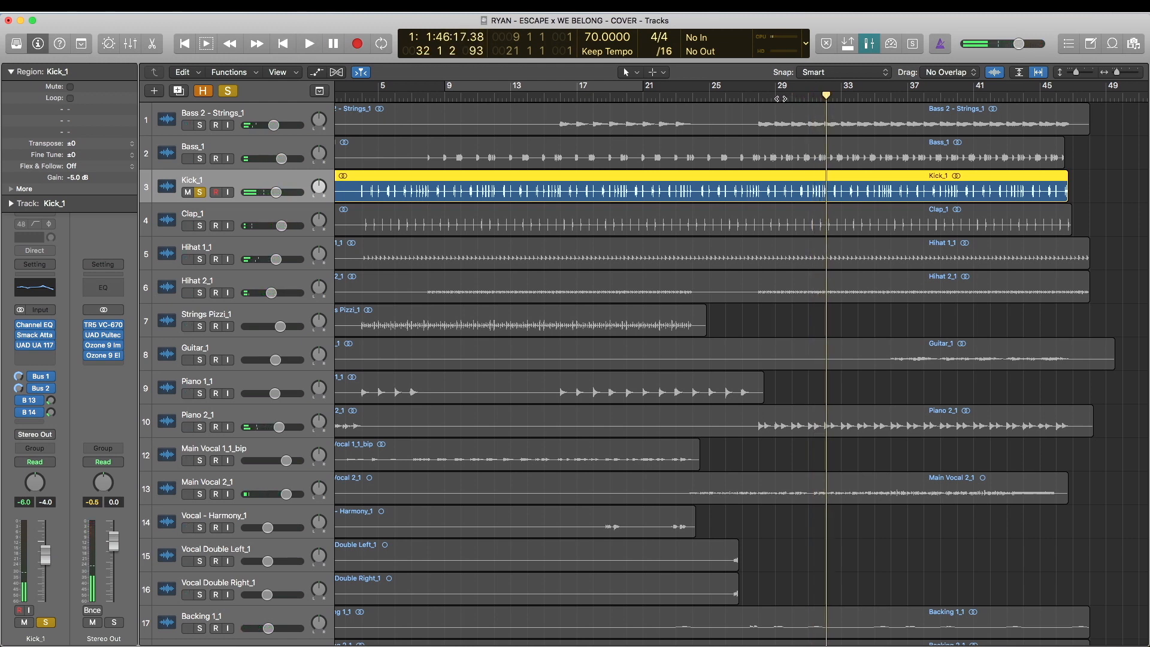
# Step: Bypass all of Kick_1's insert plug-ins and sends, and audition the unprocessed kick from bar 29
pyautogui.click(777, 96)
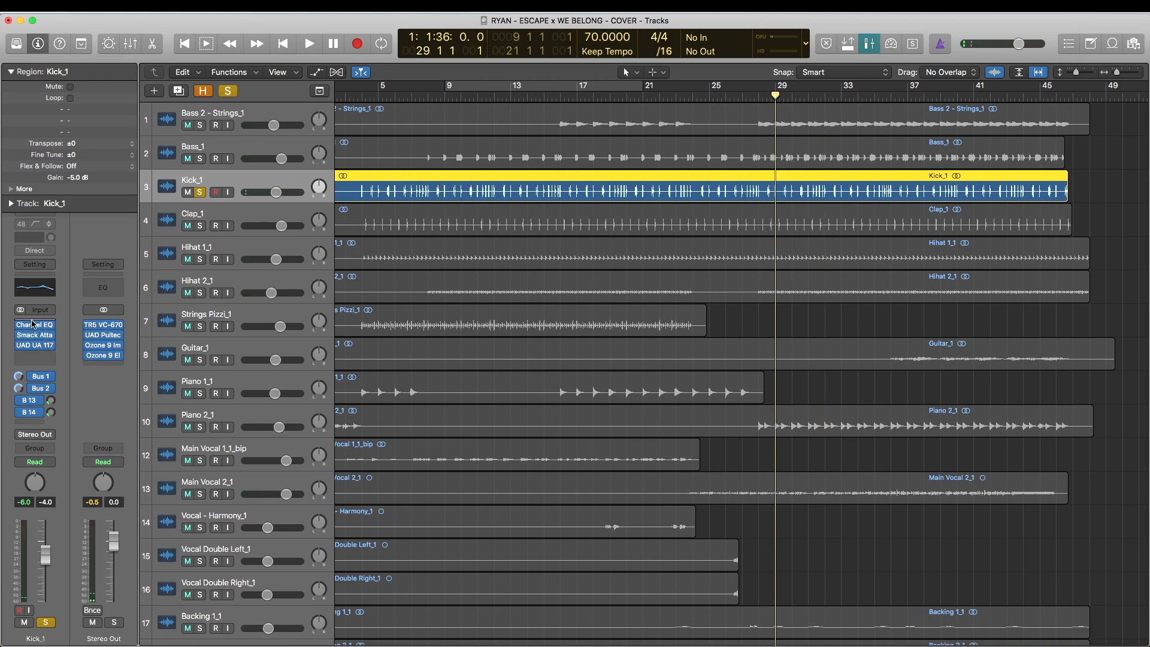
pyautogui.moveTo(21, 325); pyautogui.dragTo(22, 414)
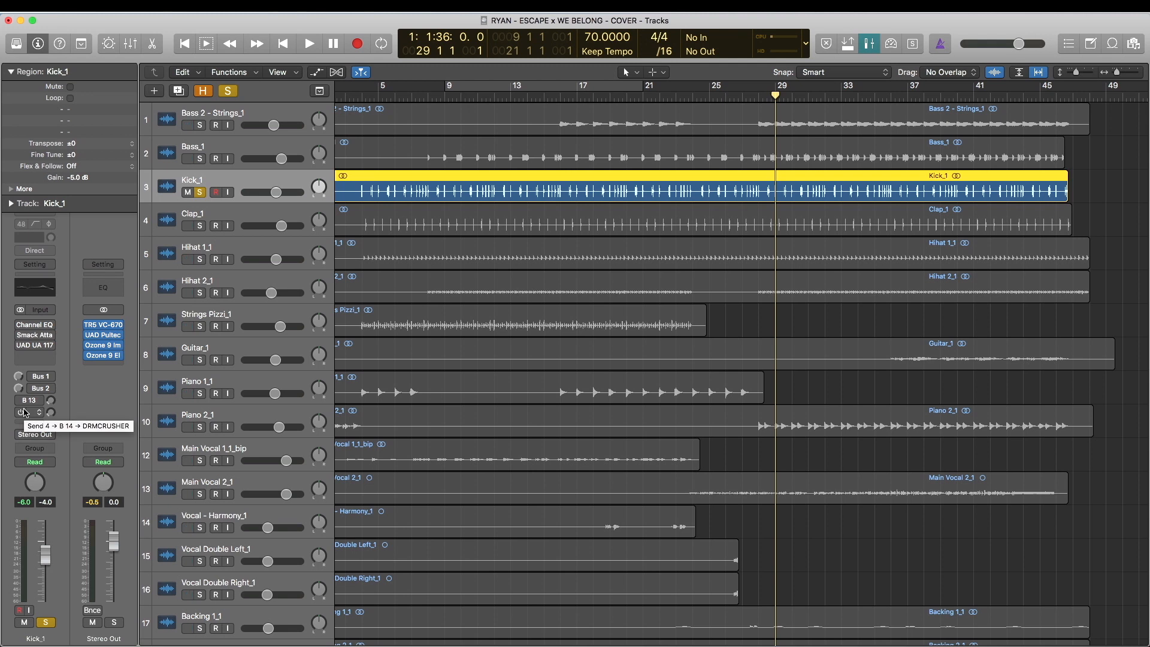
pyautogui.press('space')
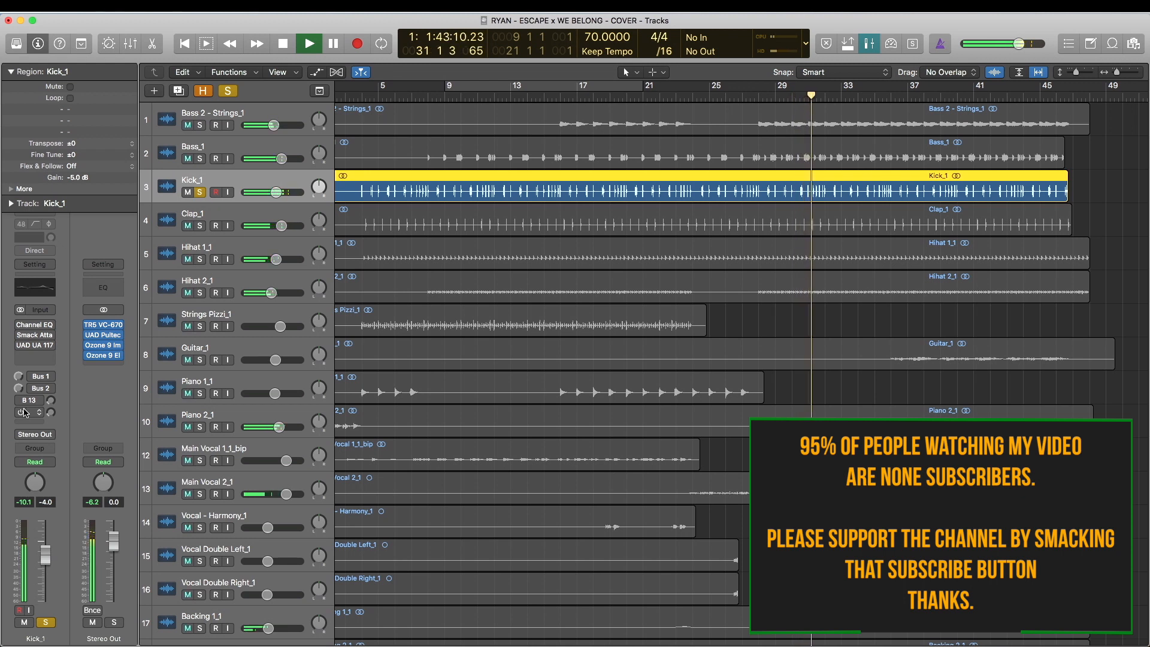
pyautogui.press('space')
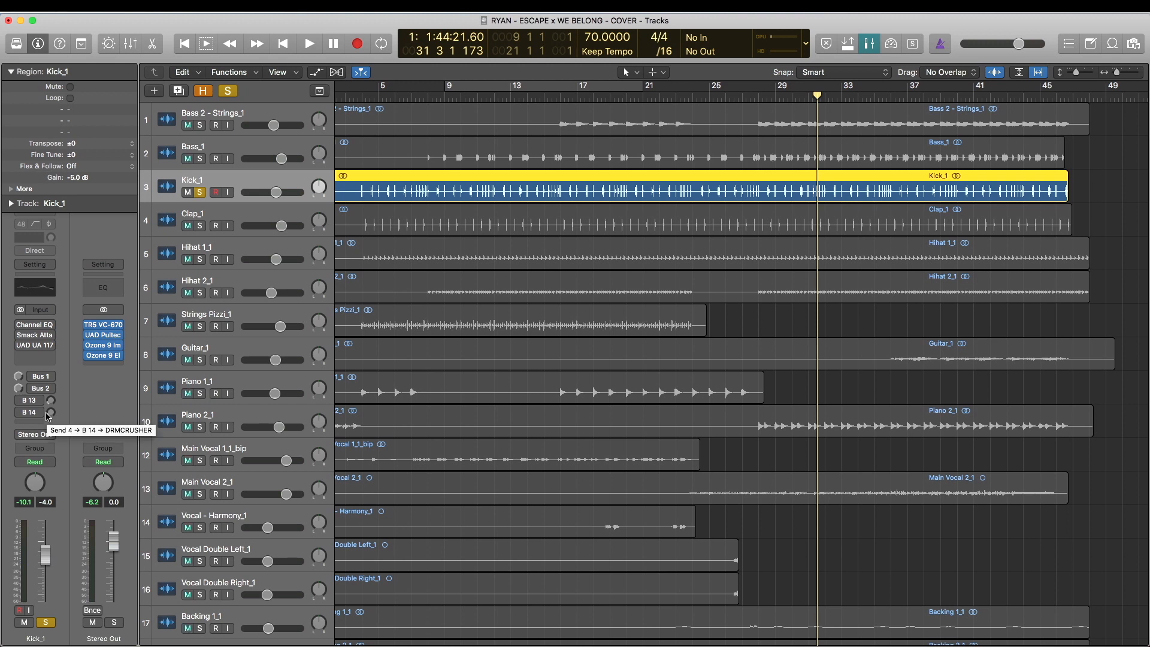
# Step: Inspect Kick_1's Channel EQ bands, re-enable the EQ and audition the kick with bars 9 to 21 cycled
pyautogui.click(34, 324)
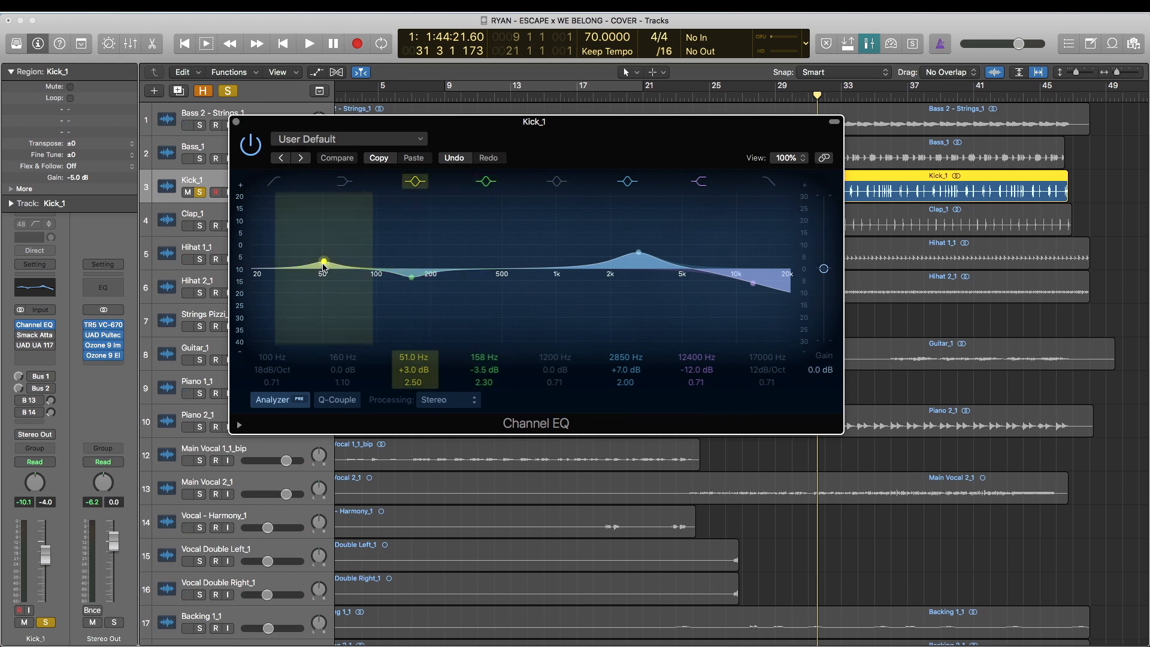
pyautogui.click(235, 123)
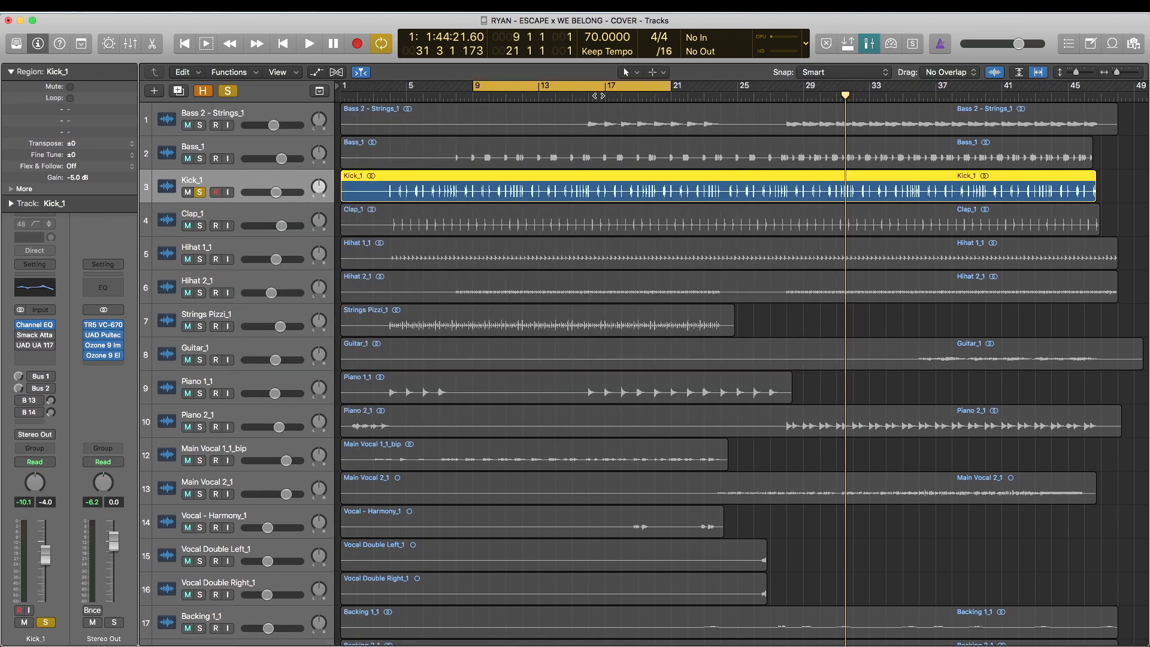
pyautogui.press('space')
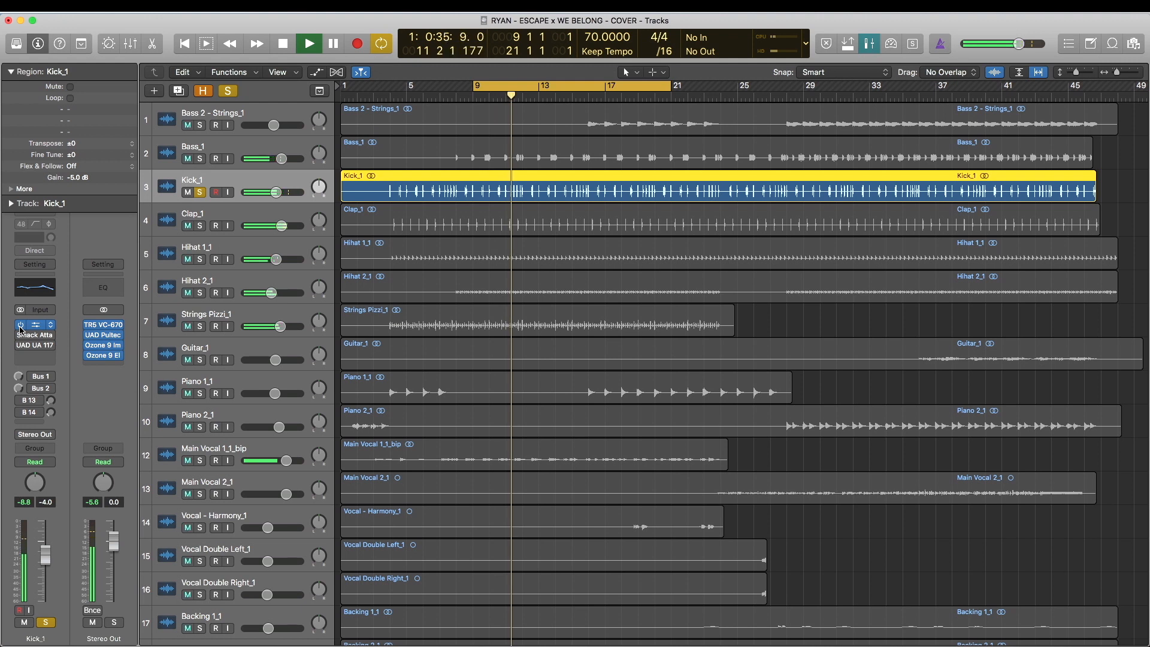
pyautogui.press('space')
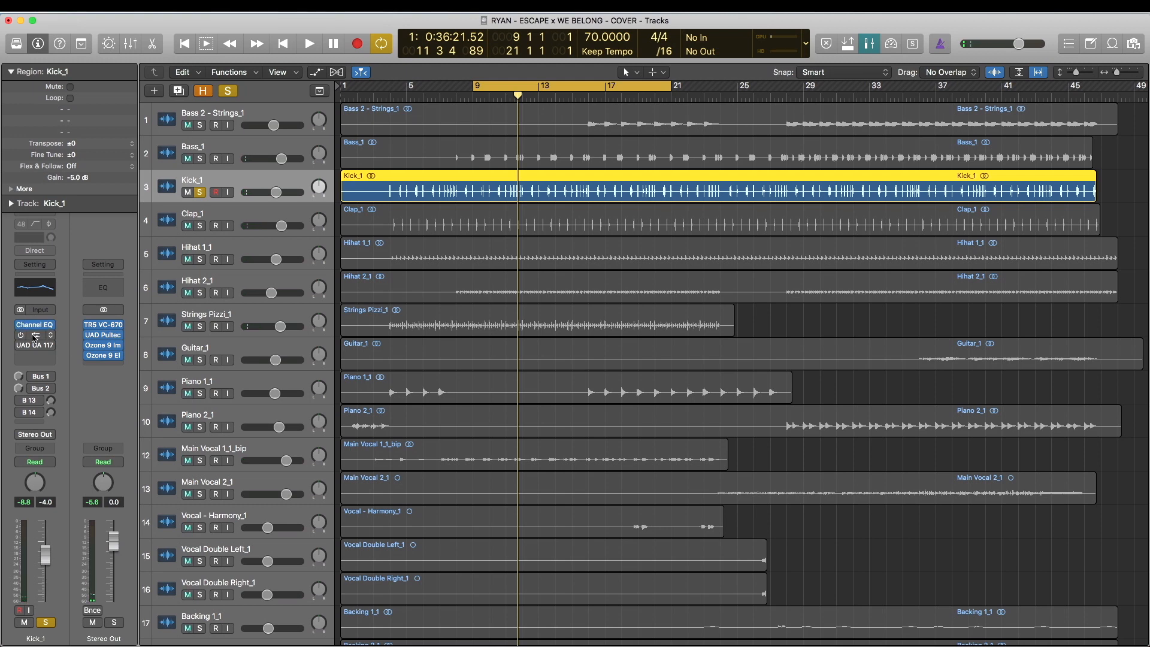
# Step: Enable Smack Attack on Kick_1 and compare the playing kick with the transient shaper bypassed and active
pyautogui.click(34, 336)
pyautogui.moveTo(431, 103); pyautogui.dragTo(604, 127)
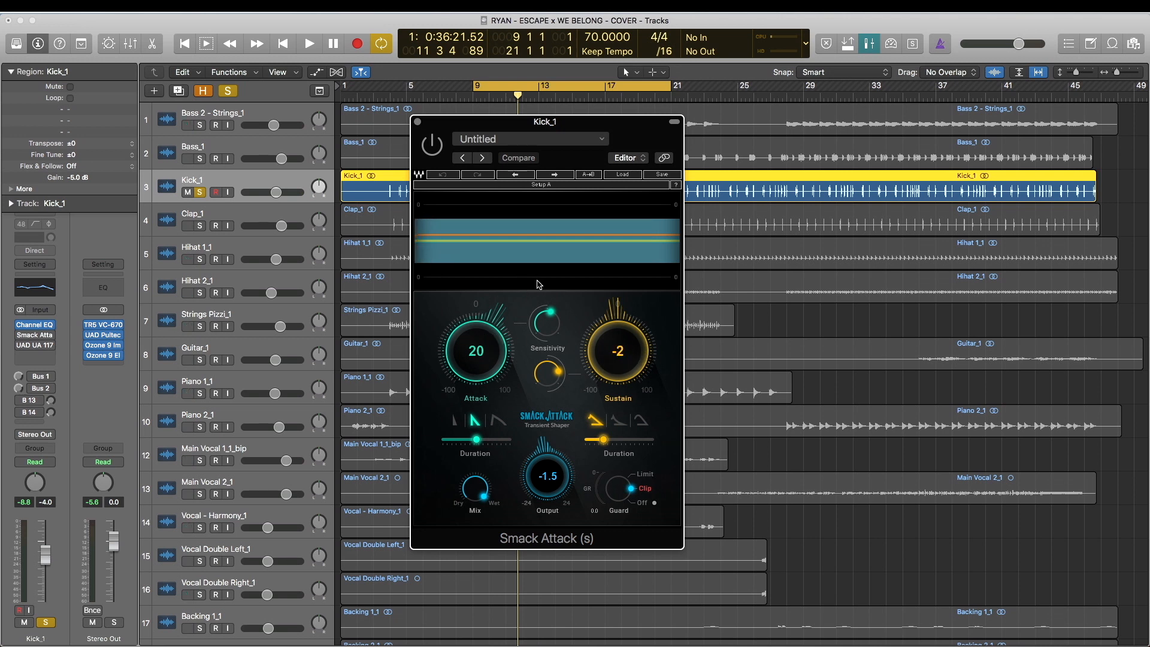
pyautogui.click(430, 145)
pyautogui.press('space')
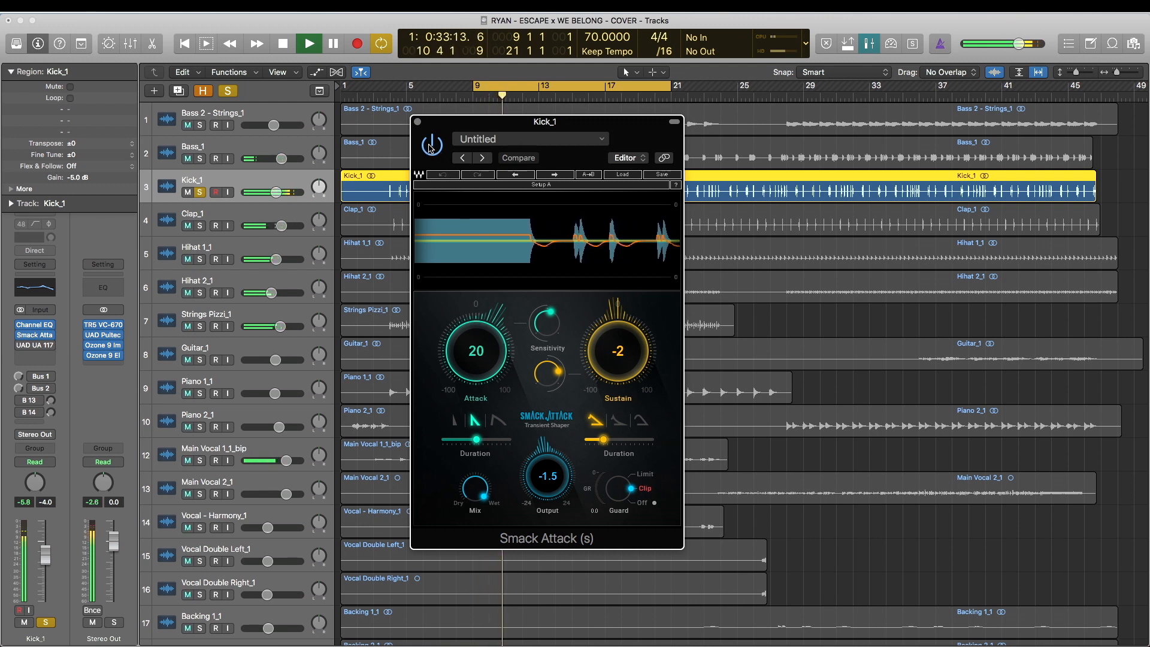
pyautogui.click(430, 149)
pyautogui.click(430, 145)
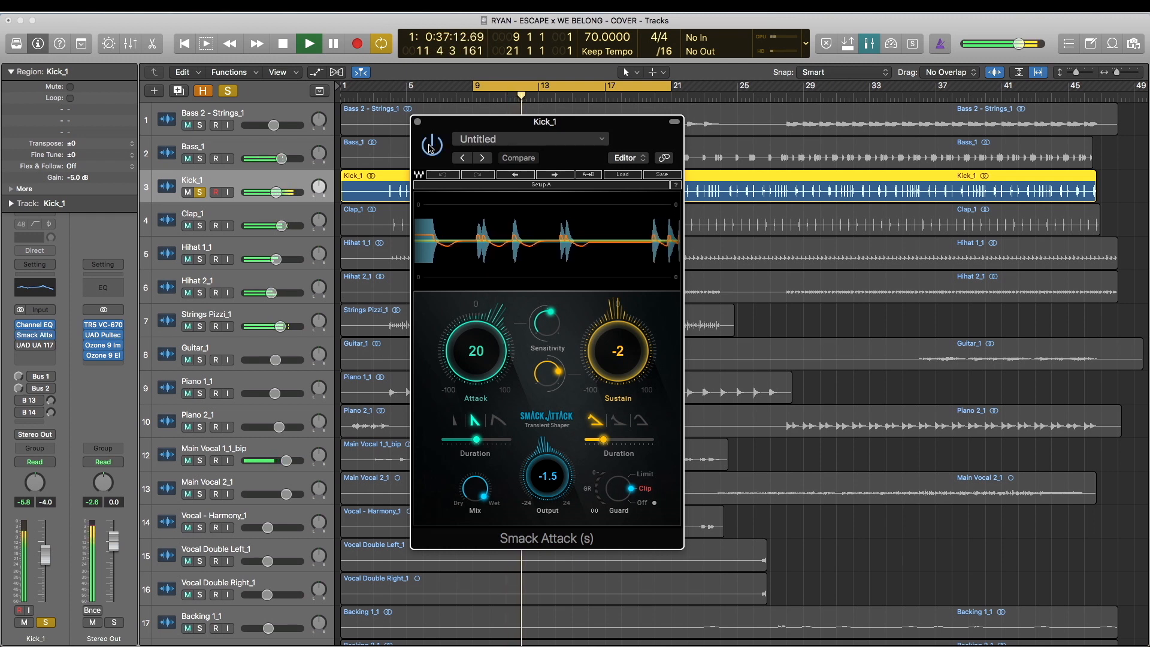
pyautogui.press('space')
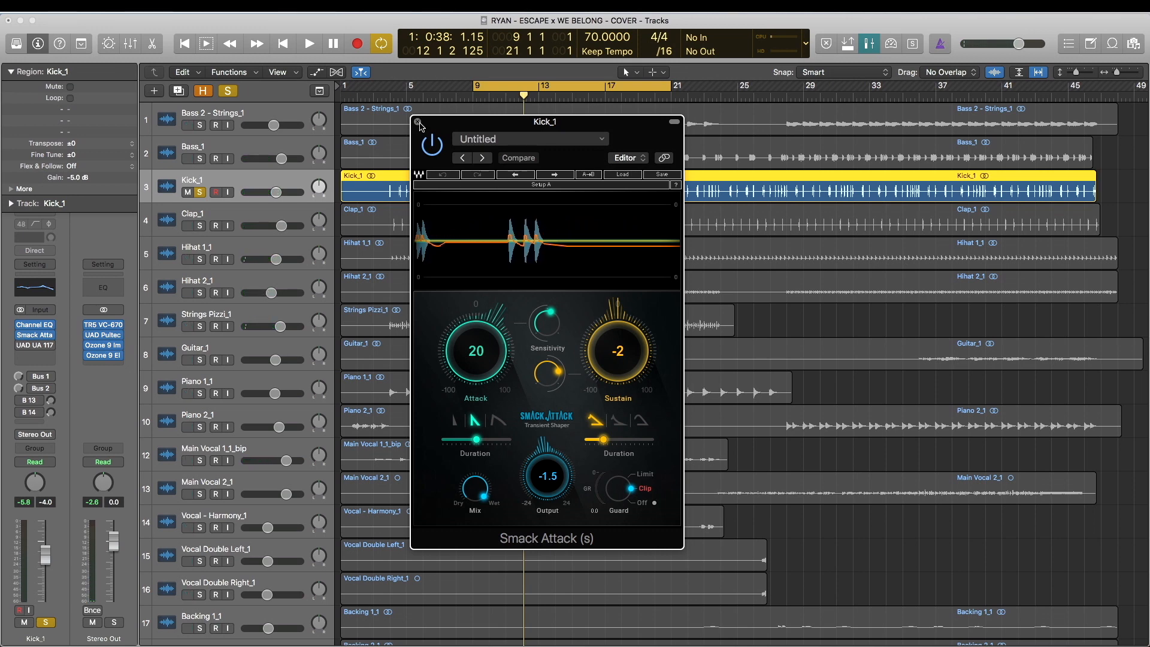
pyautogui.click(418, 121)
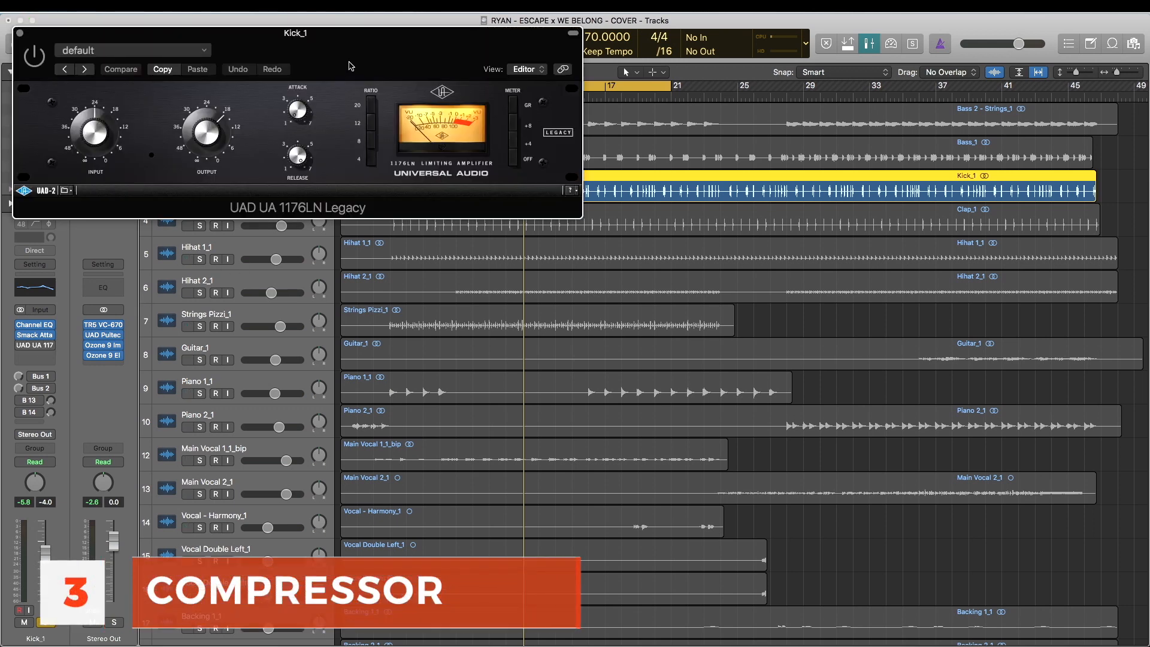
# Step: Enable the UAD UA 1176LN Legacy compressor on Kick_1 and compare the playing kick with it bypassed and active
pyautogui.moveTo(355, 30); pyautogui.dragTo(672, 267)
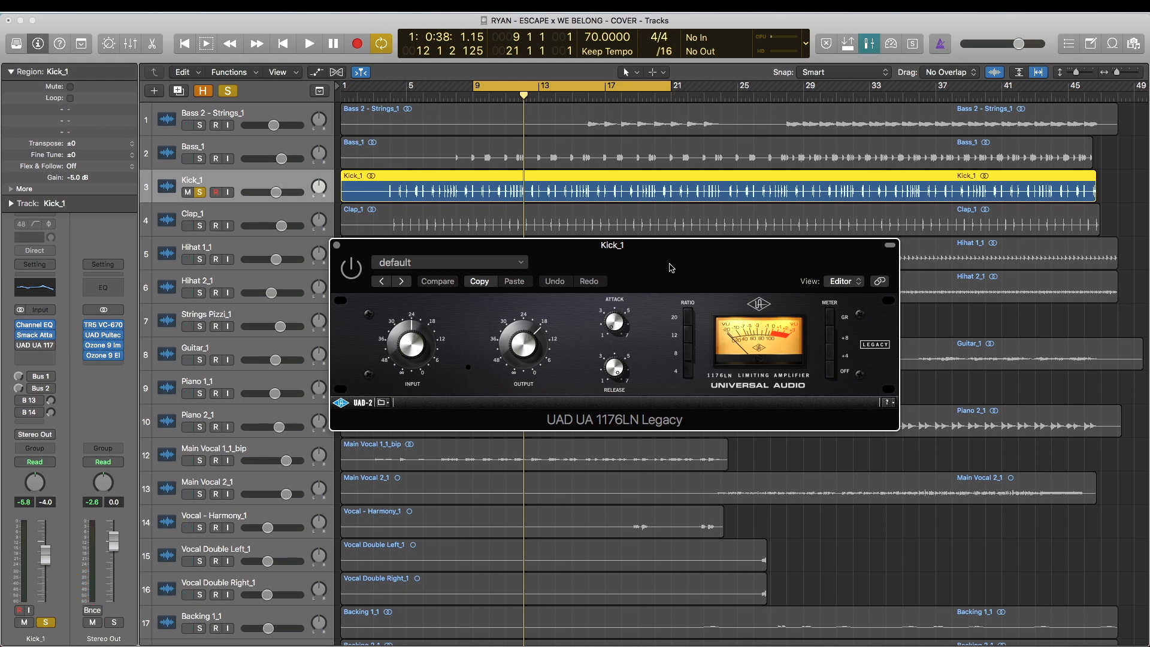
pyautogui.moveTo(671, 268); pyautogui.dragTo(690, 262)
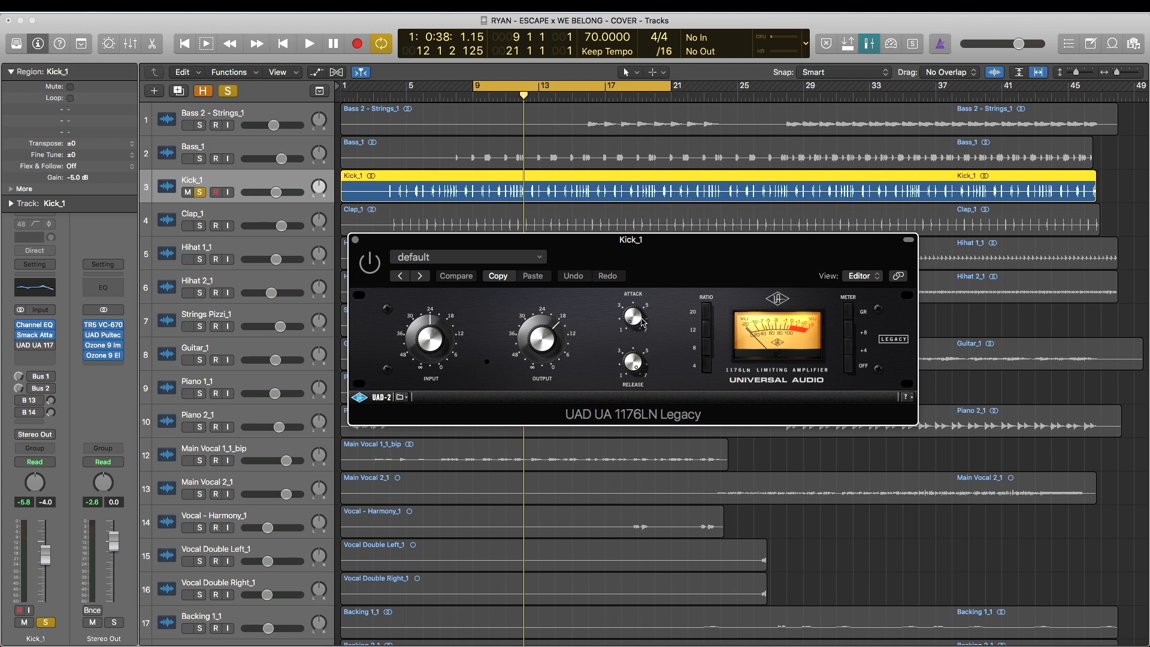
pyautogui.press('space')
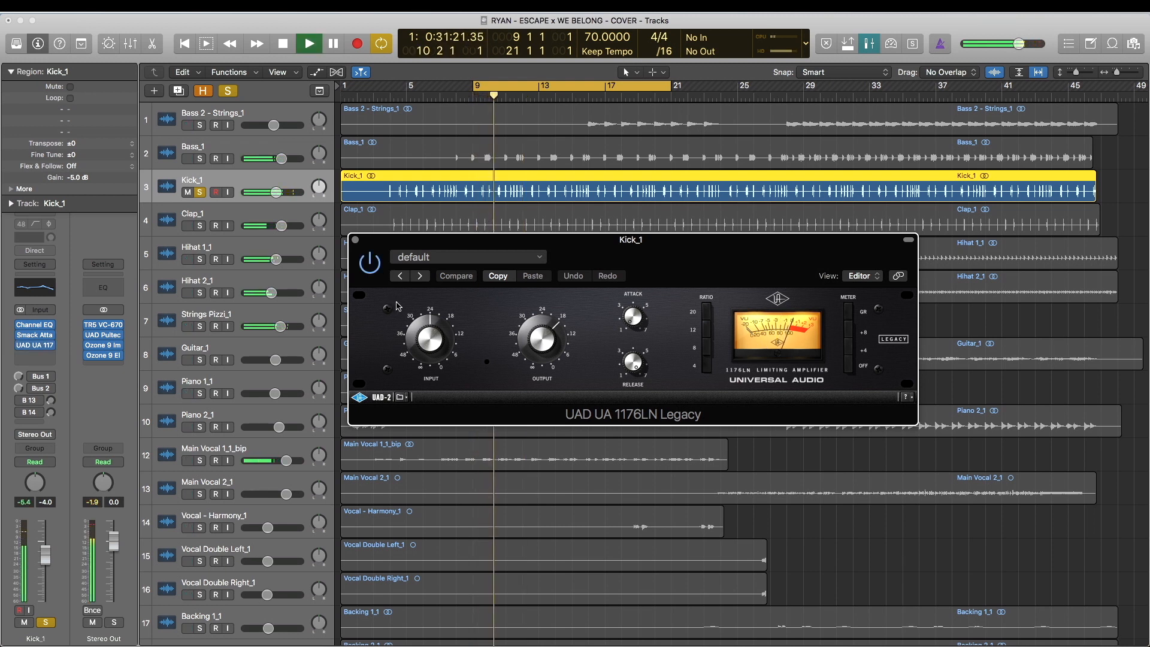
pyautogui.click(370, 262)
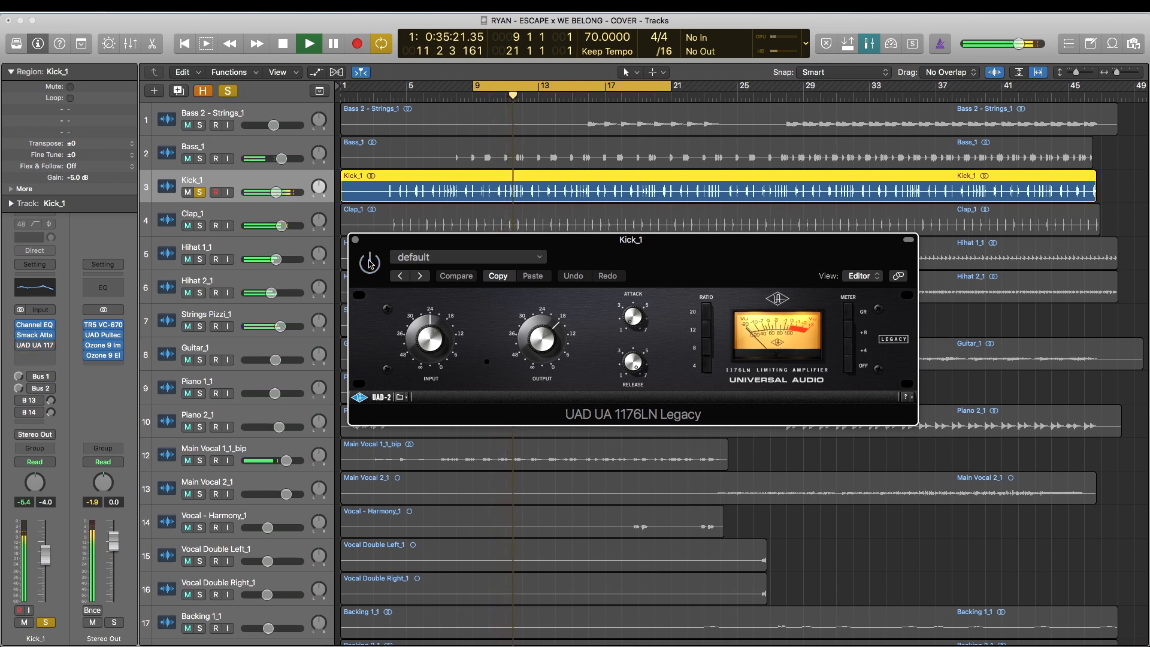
pyautogui.click(369, 262)
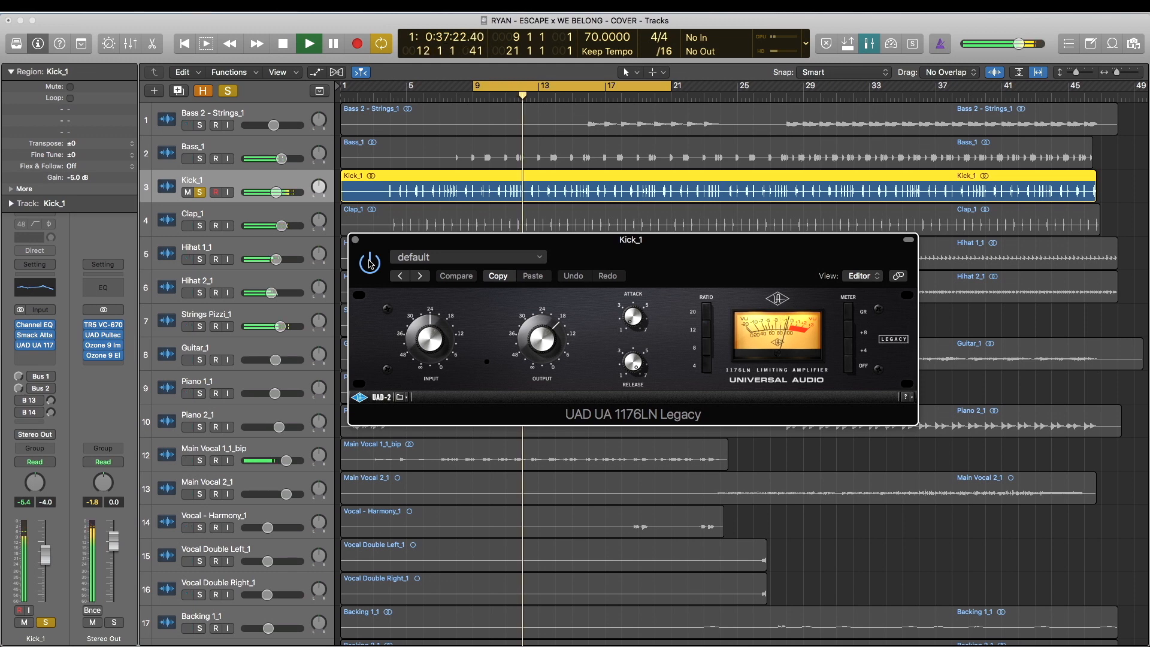
pyautogui.press('space')
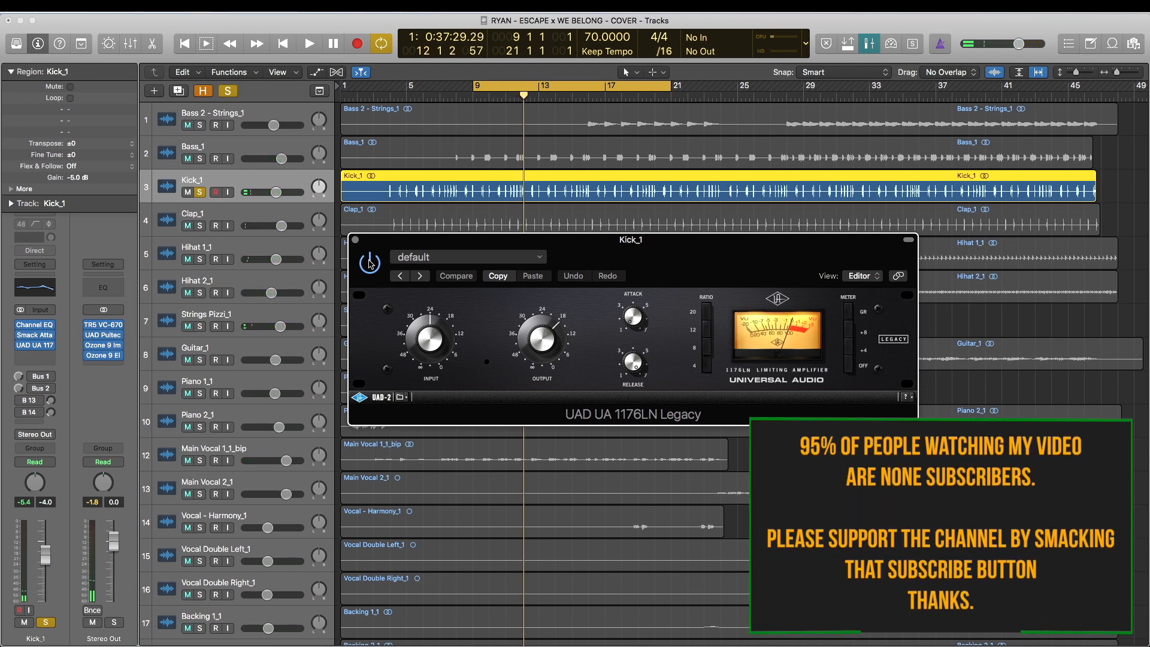
pyautogui.click(355, 239)
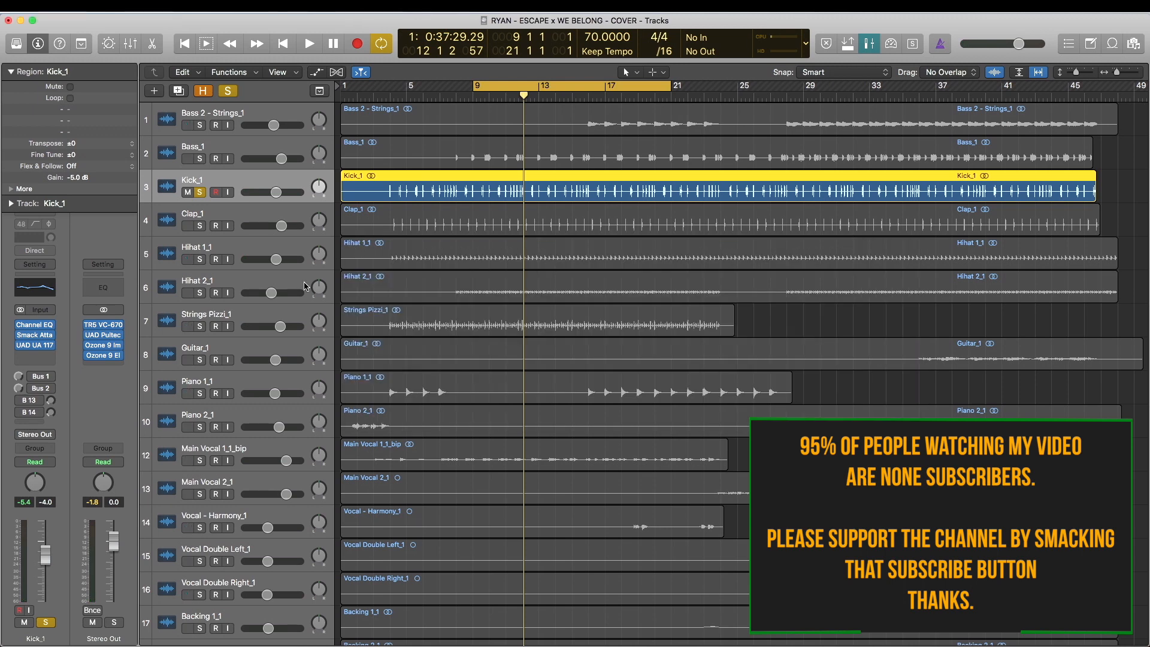
# Step: Check the destination of Kick_1's Bus 1 send and reactivate the send to KICK SC
pyautogui.click(44, 378)
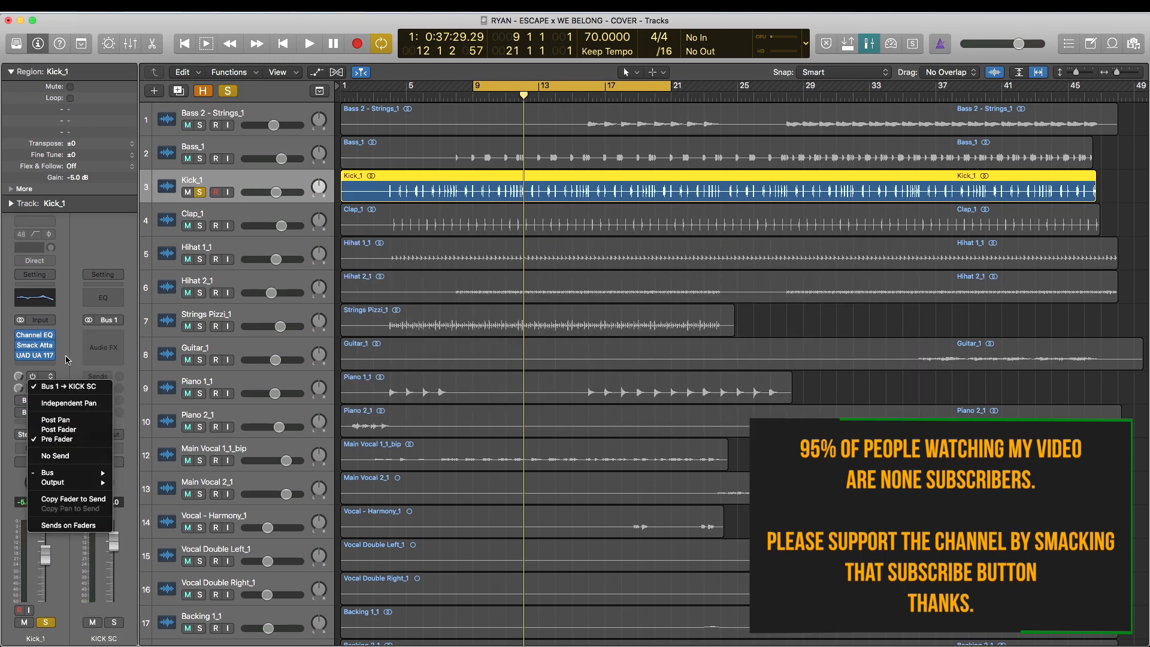
pyautogui.click(34, 380)
pyautogui.click(33, 378)
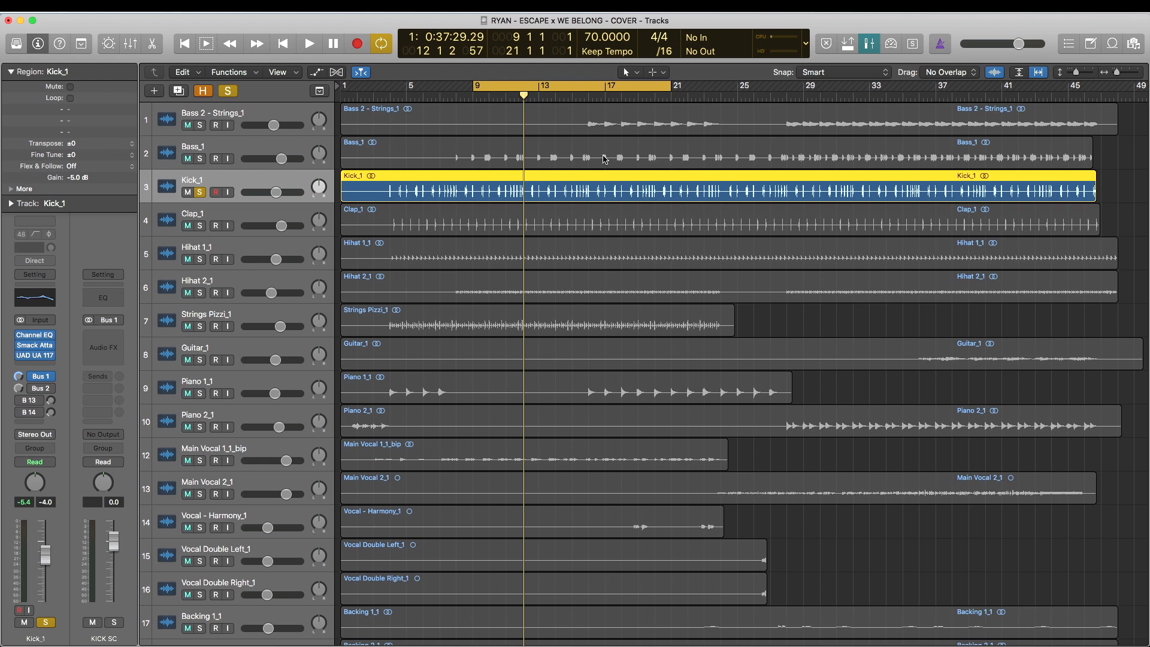
# Step: Inspect the RCompressor on Bass_1 and its side-chain source, and close the plug-in
pyautogui.click(273, 144)
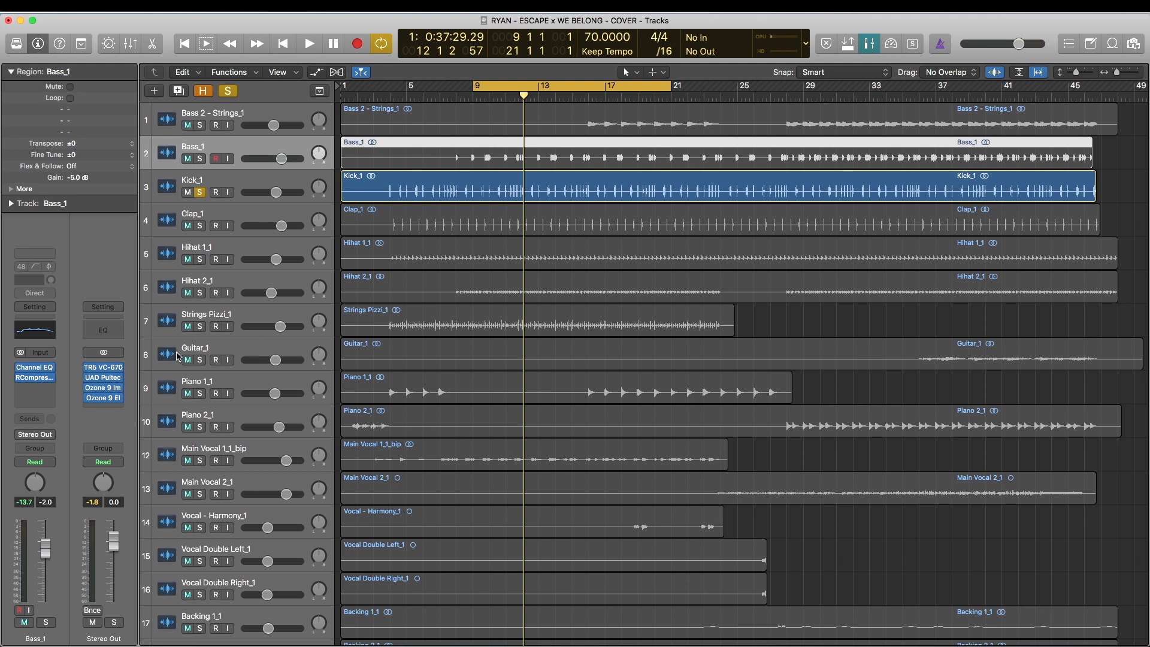
pyautogui.click(35, 377)
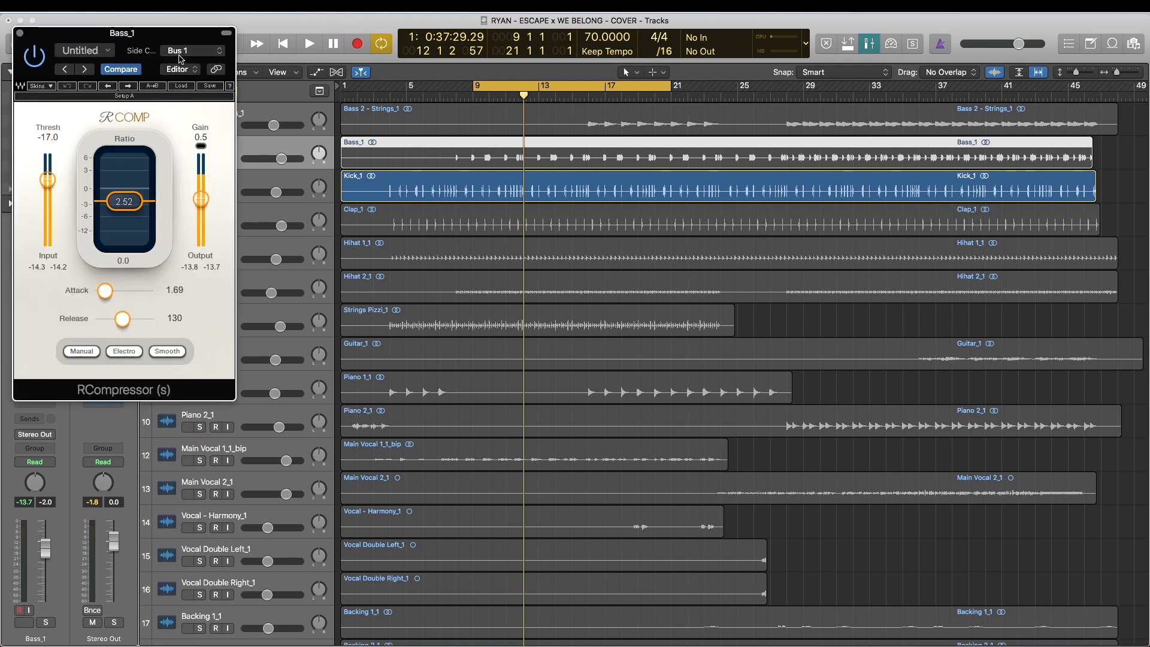
pyautogui.click(20, 34)
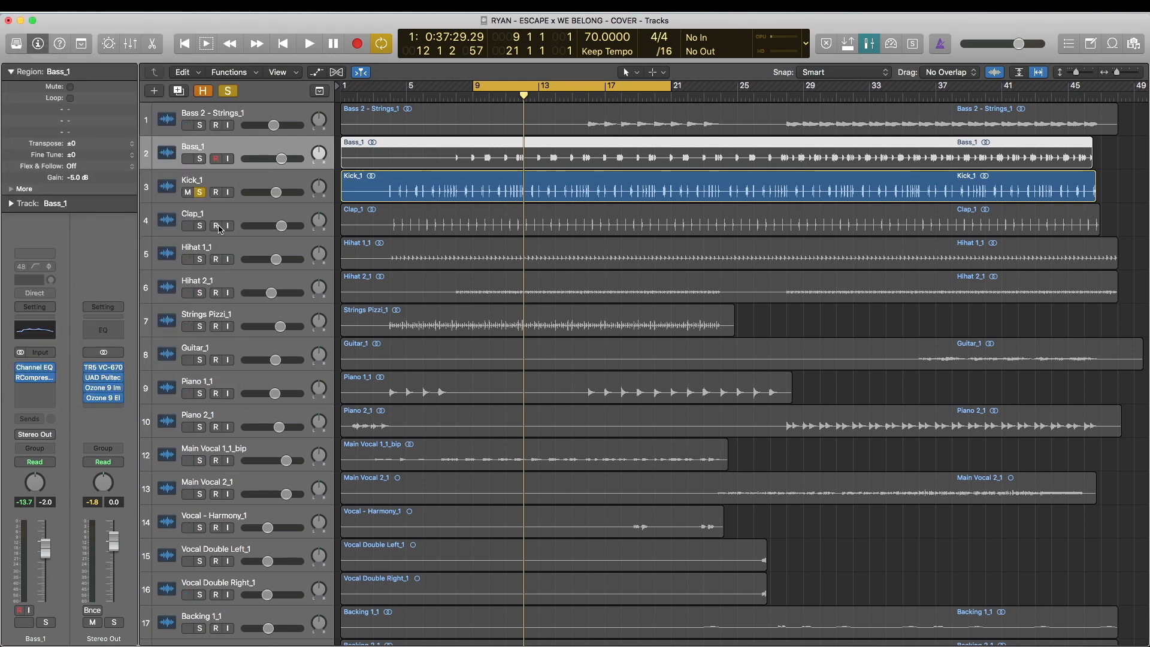
# Step: Check the destination of Kick_1's Bus 2 send and reactivate the send to DRM Parra
pyautogui.click(234, 186)
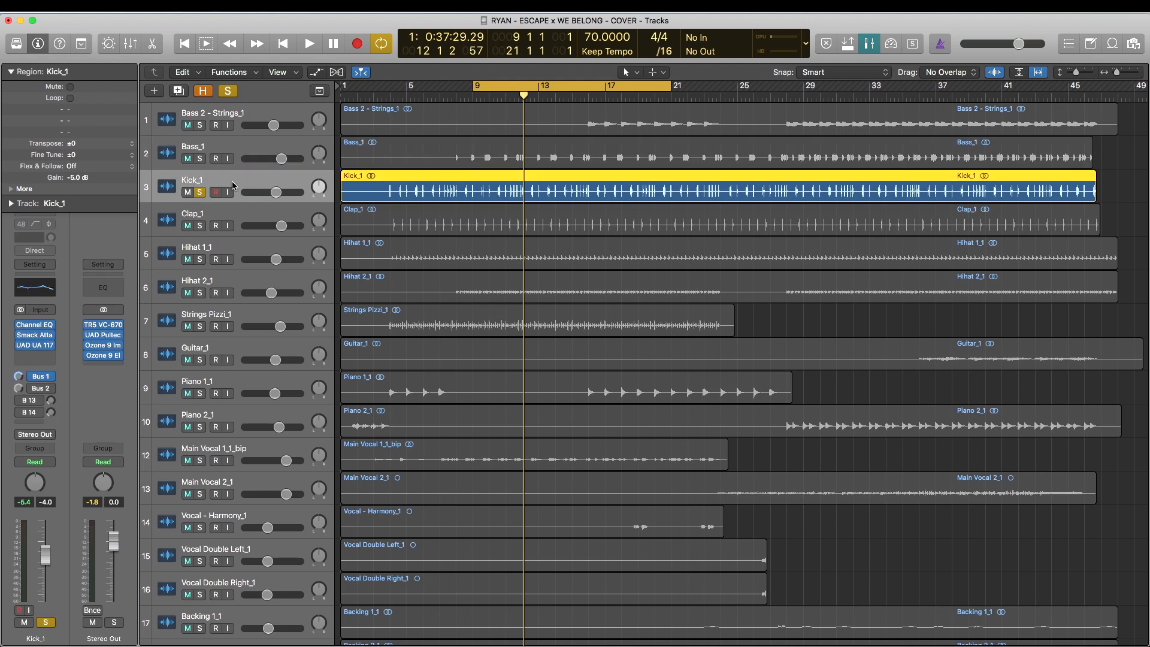
pyautogui.click(42, 389)
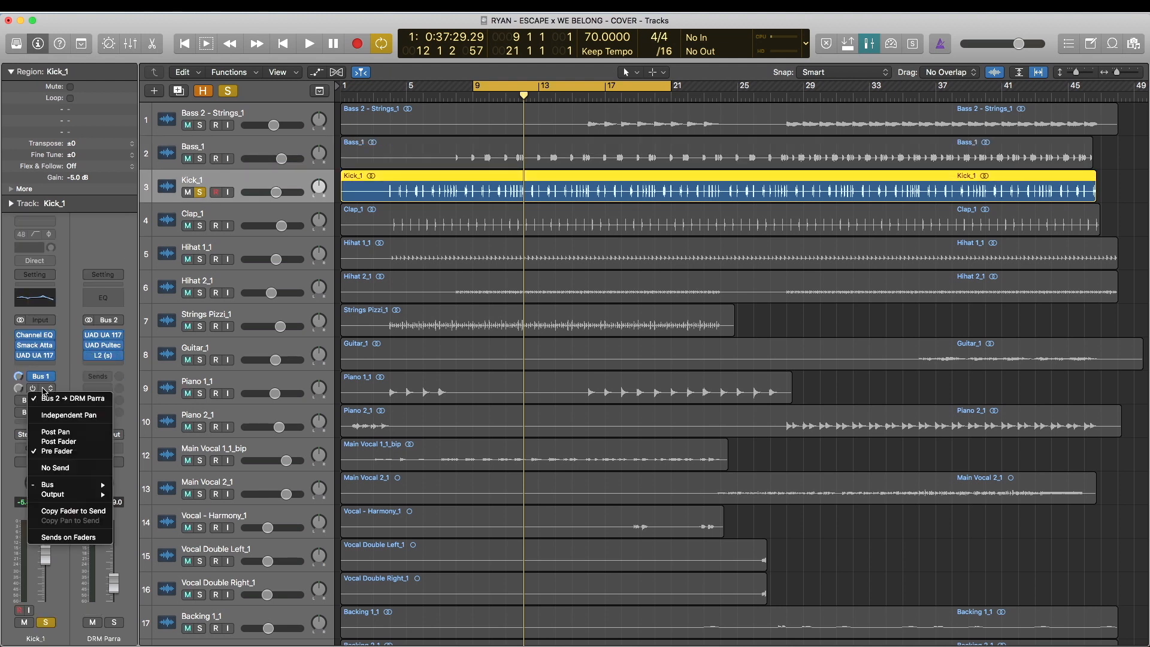
pyautogui.click(67, 362)
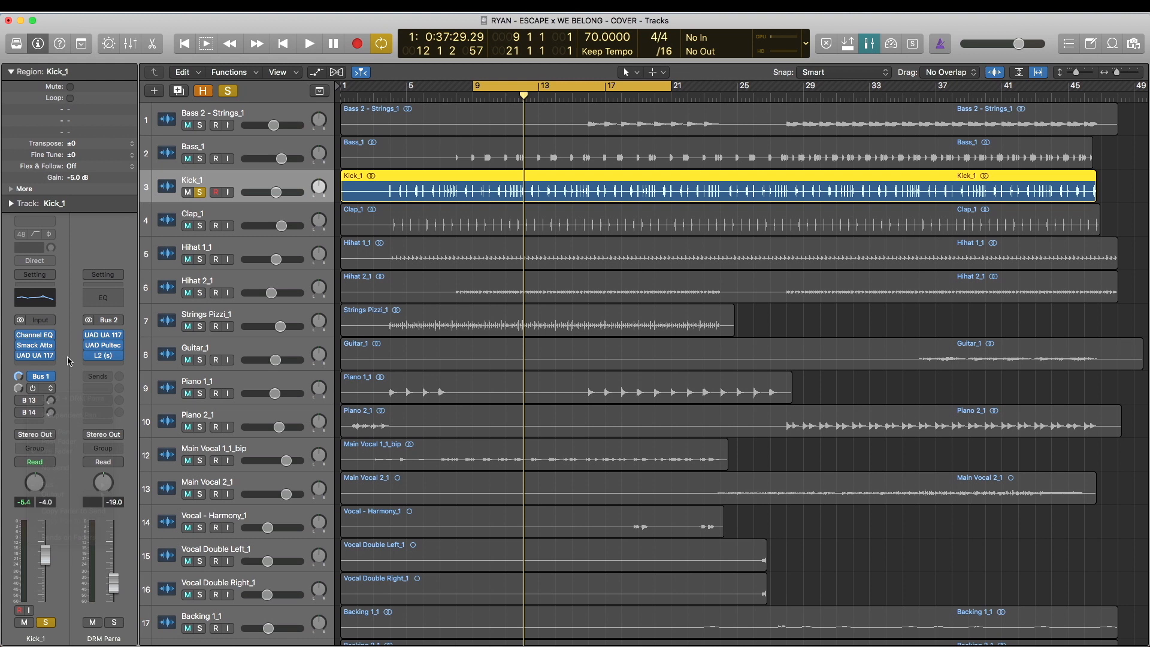
pyautogui.click(34, 390)
# Step: Isolate the UAD UA 1176LN Legacy on DRM Parra by bypassing its Pultec and L2 plug-ins and soloing this bus instead of Kick_1
pyautogui.click(109, 335)
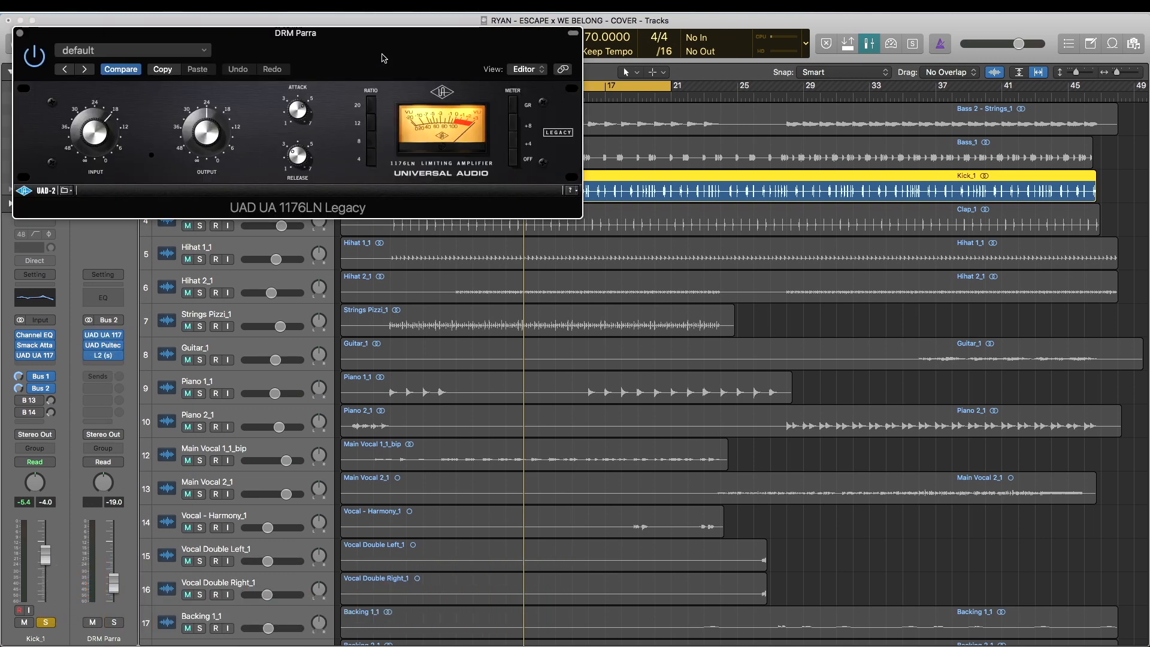
pyautogui.moveTo(383, 58); pyautogui.dragTo(619, 186)
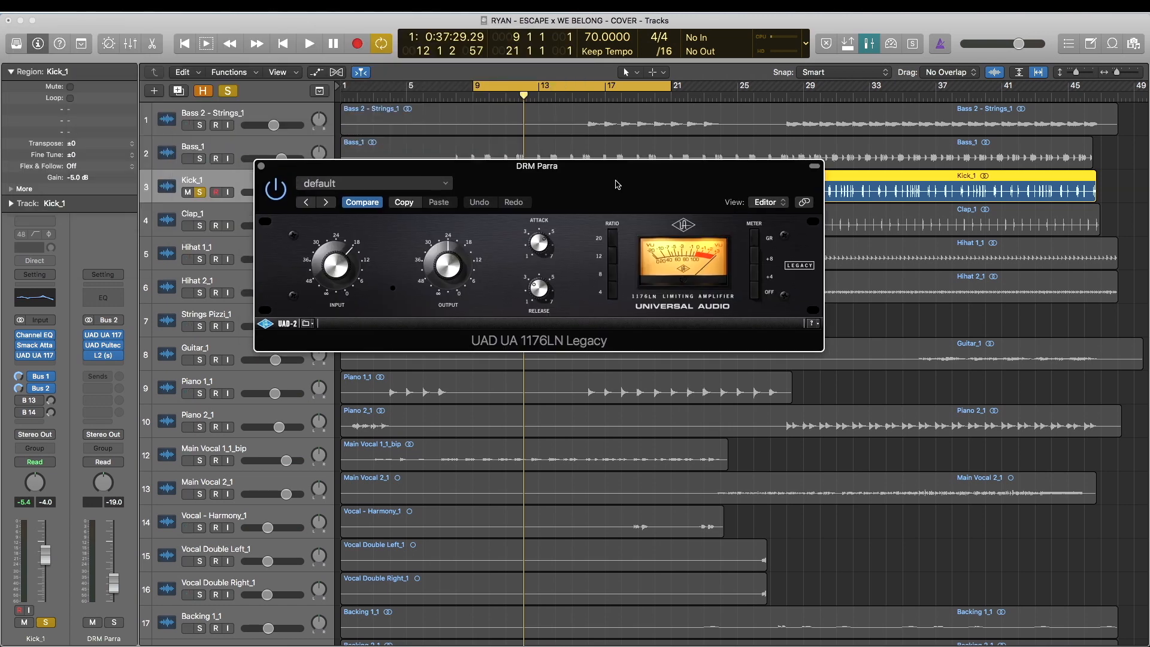
pyautogui.moveTo(618, 184); pyautogui.dragTo(668, 219)
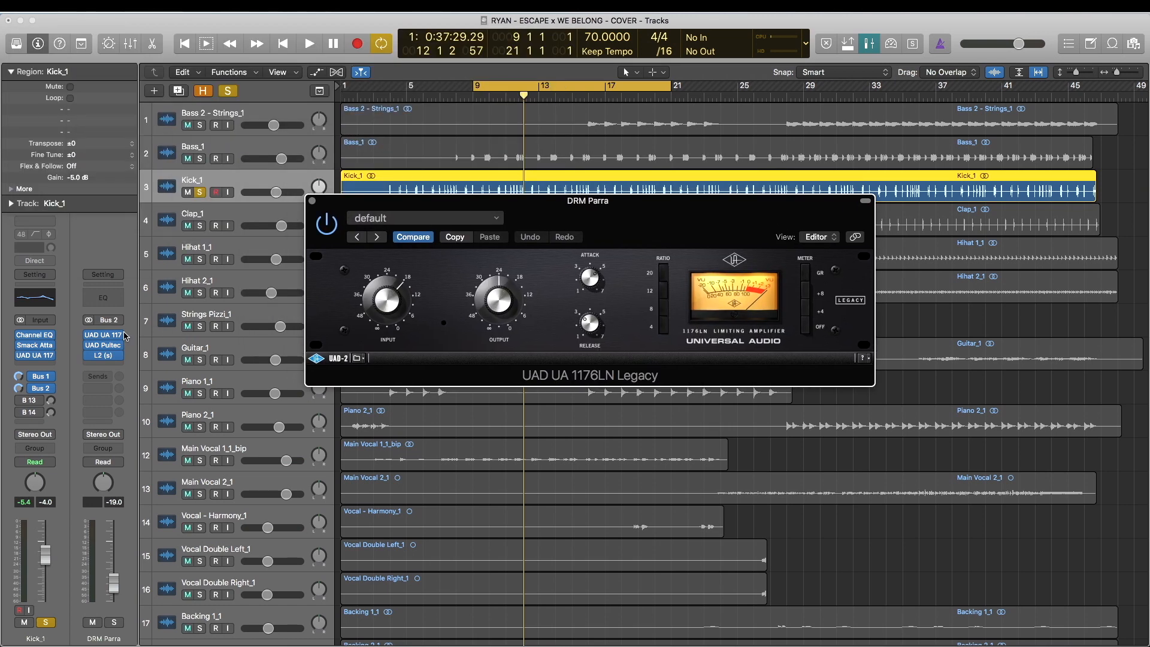
pyautogui.click(89, 347)
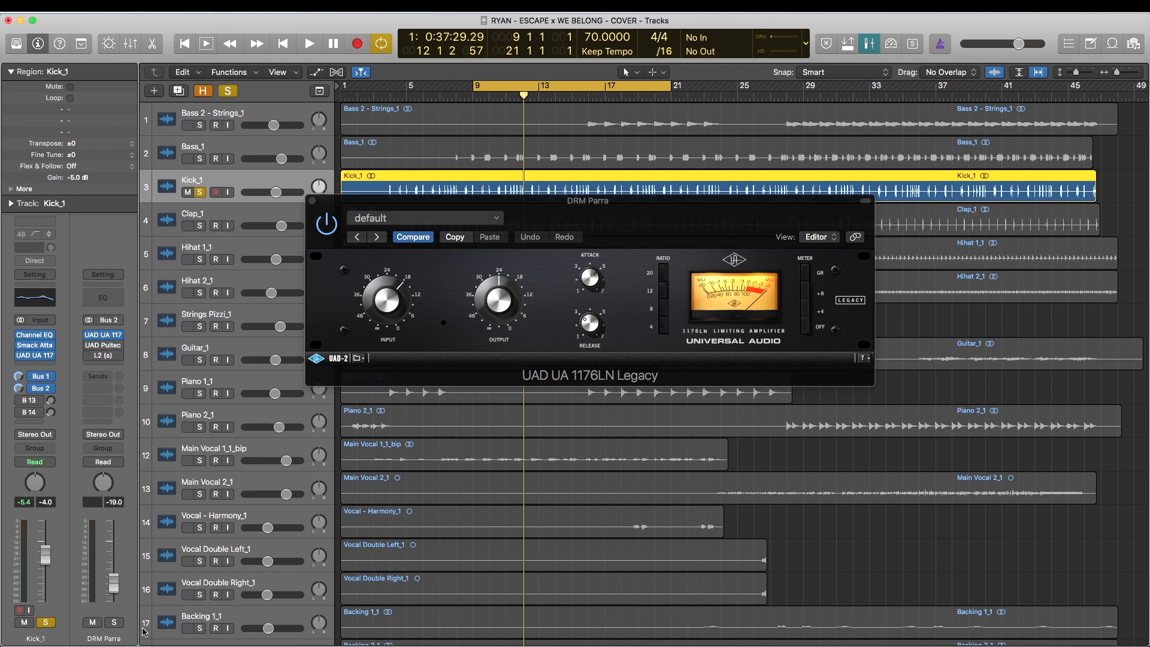
pyautogui.click(46, 625)
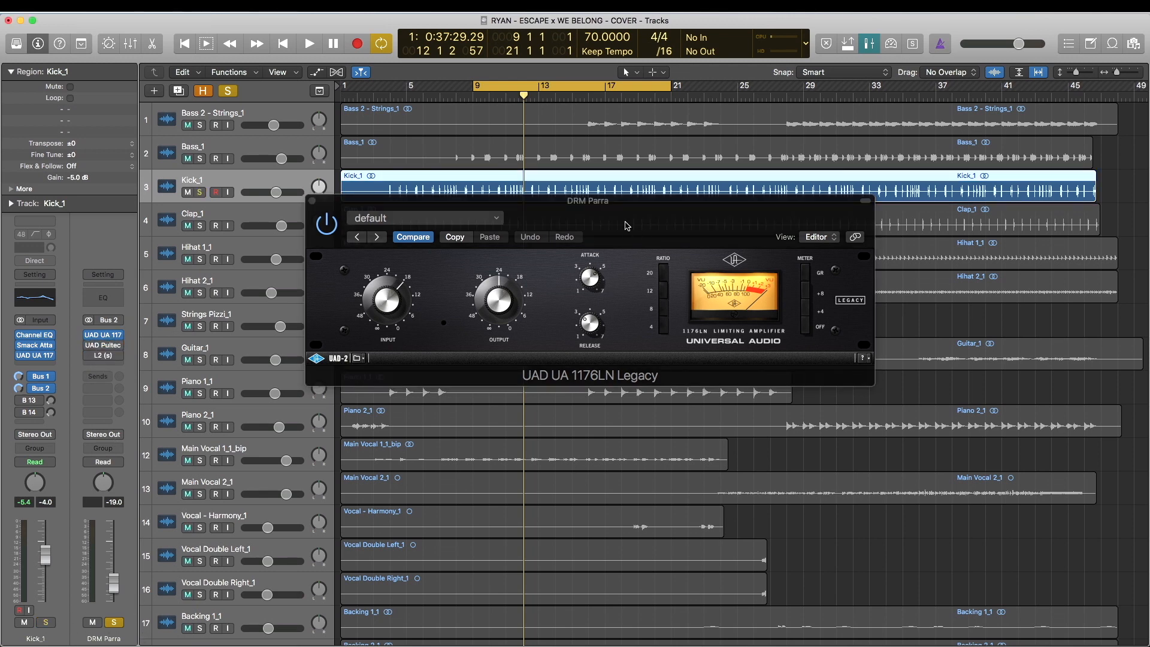
pyautogui.moveTo(628, 226); pyautogui.dragTo(661, 306)
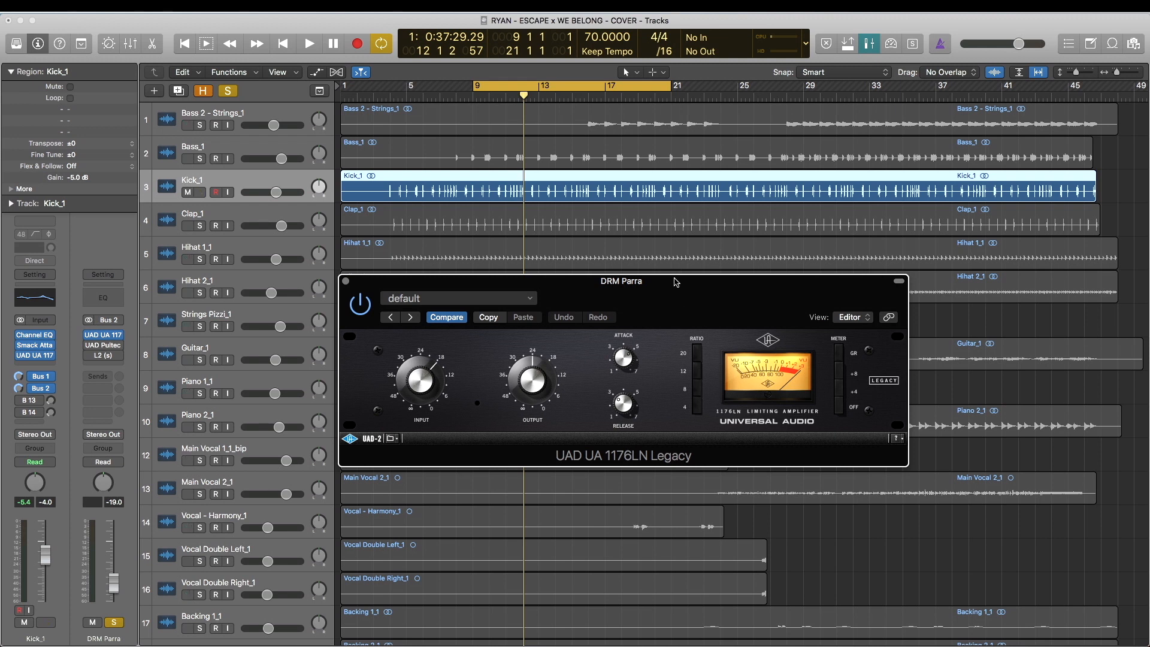
# Step: Audition the compressed DRM Parra bus with its fader raised to -2.7 dB, return the fader to -19.0 dB and close the compressor
pyautogui.press('space')
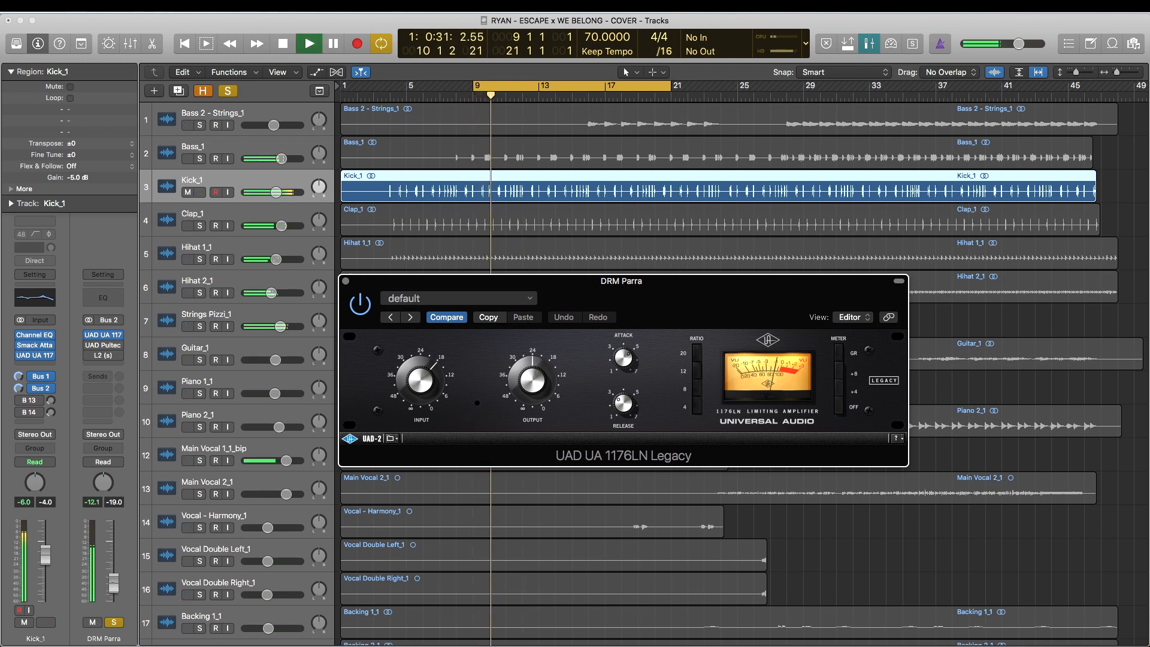
pyautogui.moveTo(114, 583); pyautogui.dragTo(125, 526)
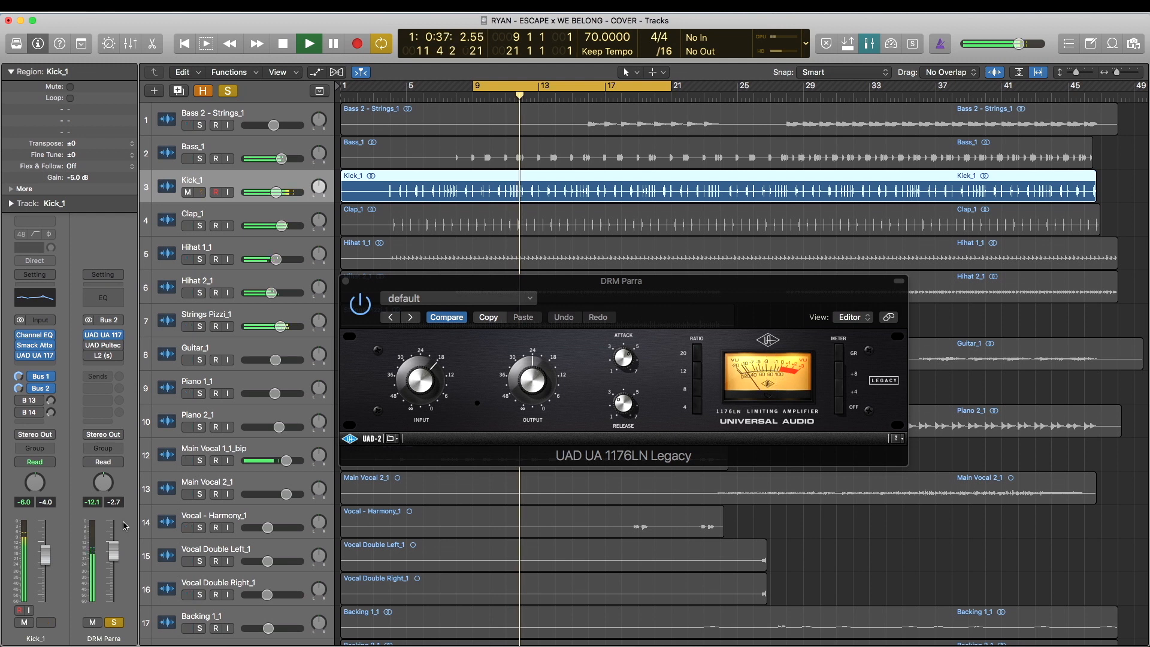
pyautogui.press('space')
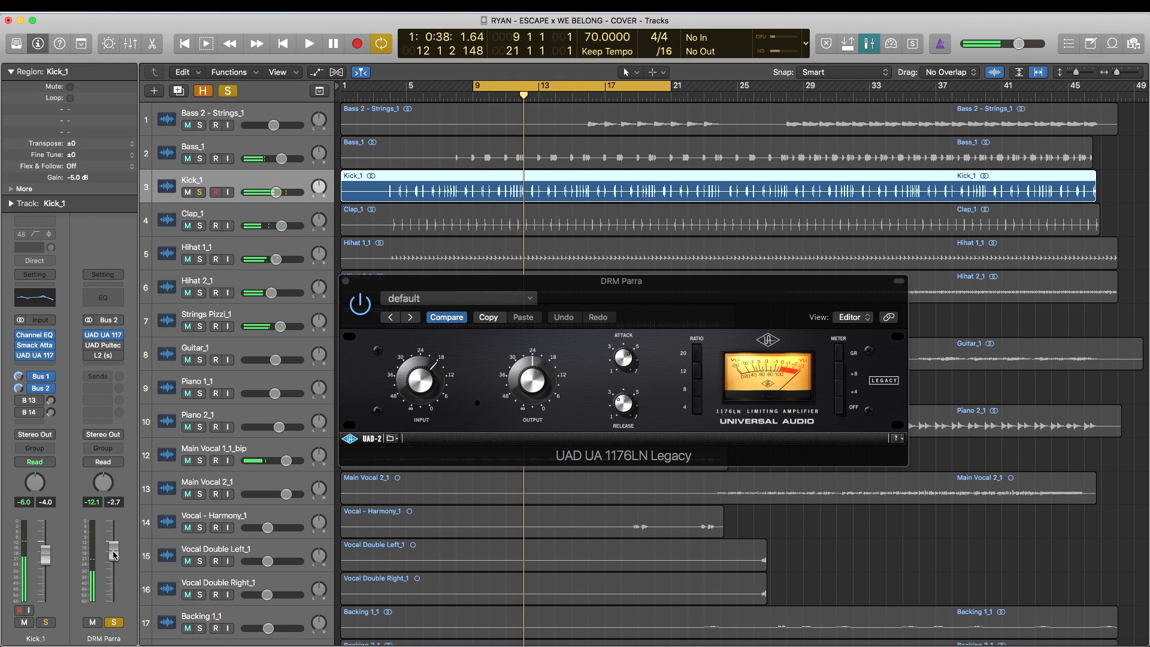
pyautogui.press('s')
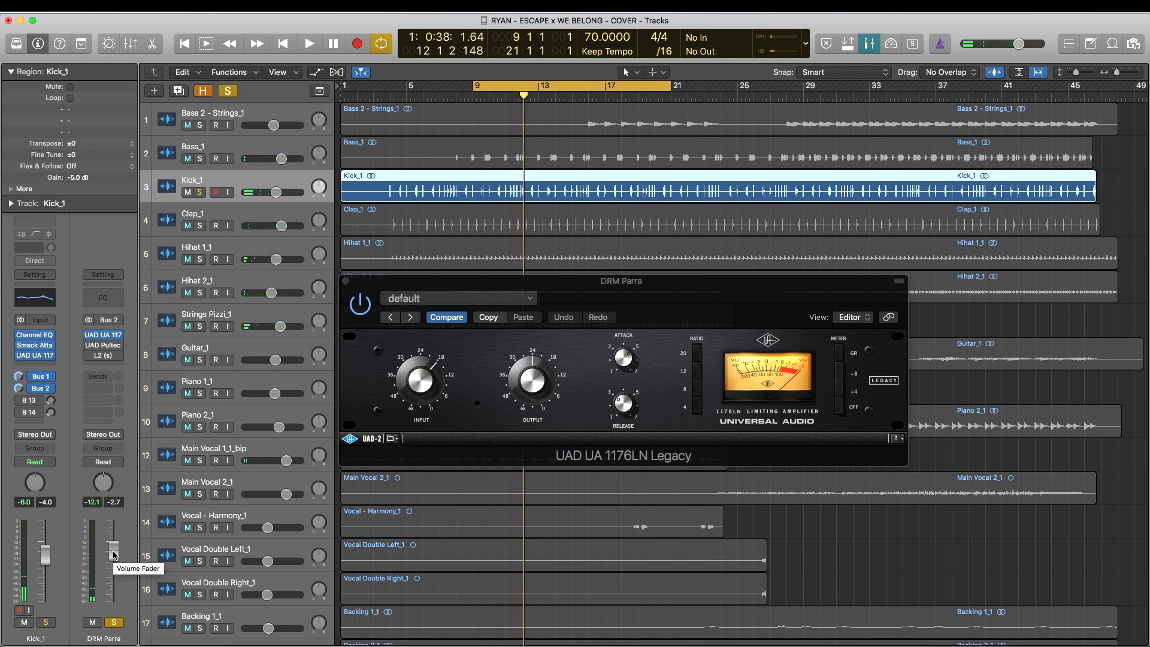
pyautogui.moveTo(115, 556); pyautogui.dragTo(113, 581)
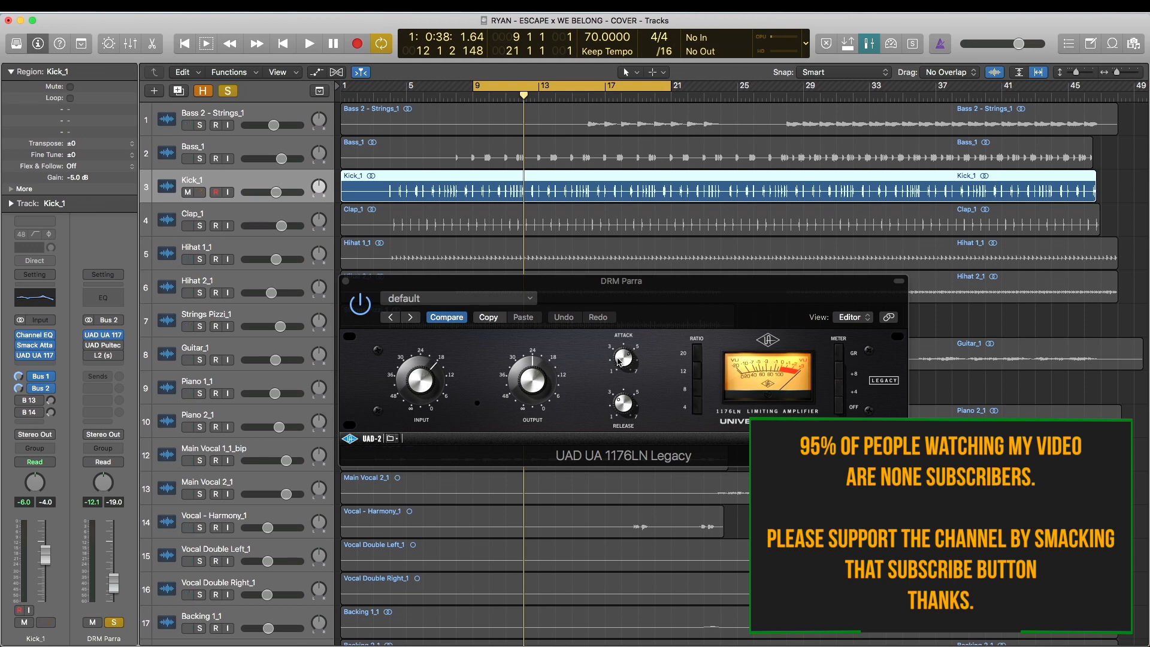
pyautogui.click(345, 281)
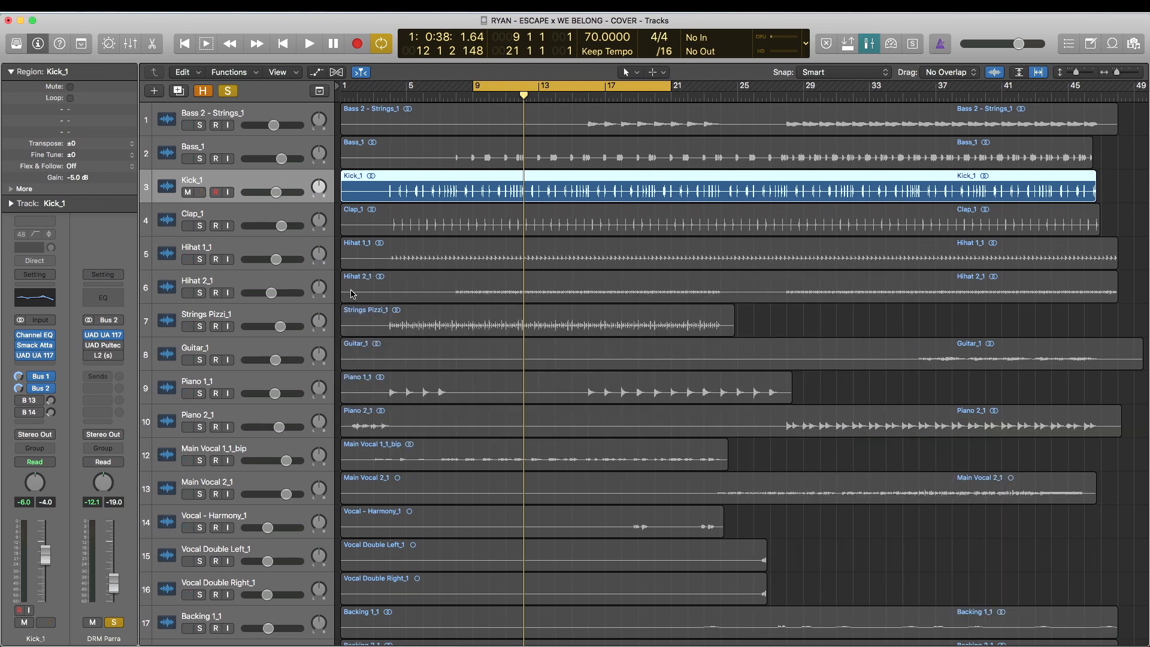
# Step: Enable the UAD Pultec EQP-1A Legacy on DRM Parra, inspect its low-frequency boost, and close the plug-in
pyautogui.click(104, 348)
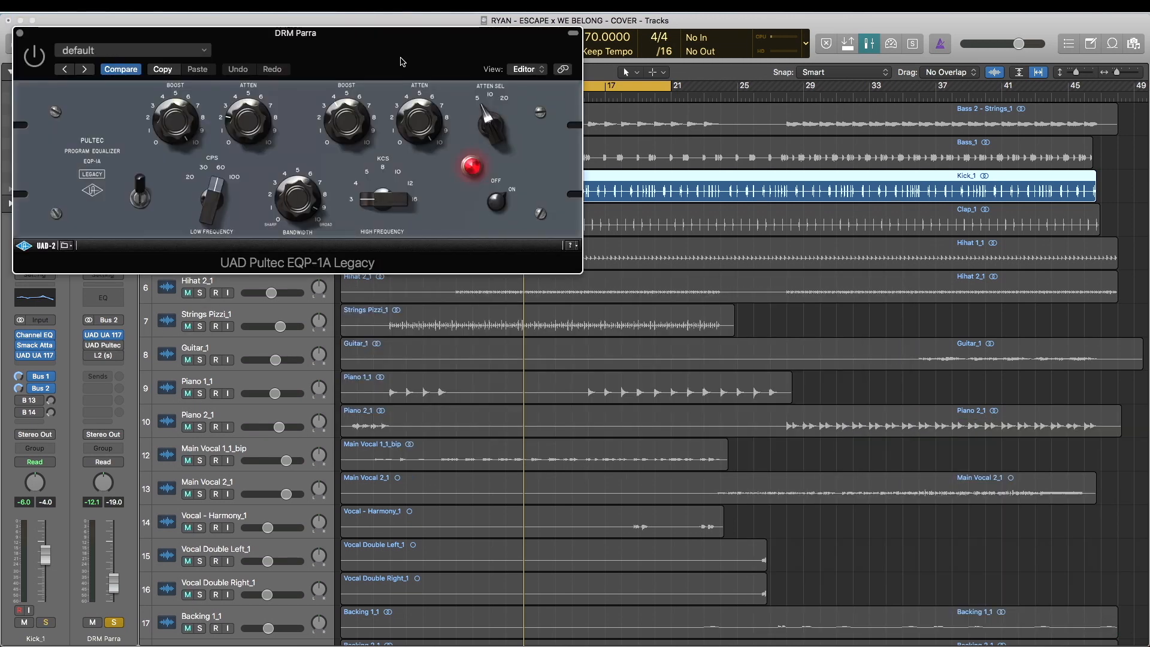
pyautogui.moveTo(368, 55); pyautogui.dragTo(619, 188)
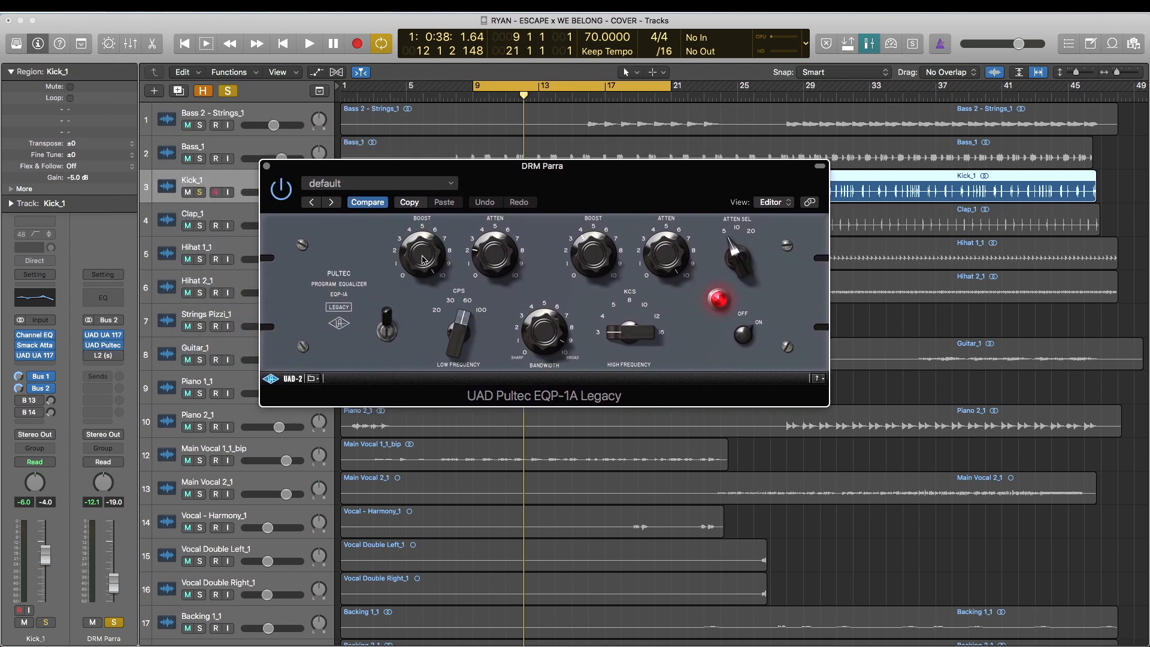
pyautogui.moveTo(414, 258); pyautogui.dragTo(457, 411)
pyautogui.click(267, 166)
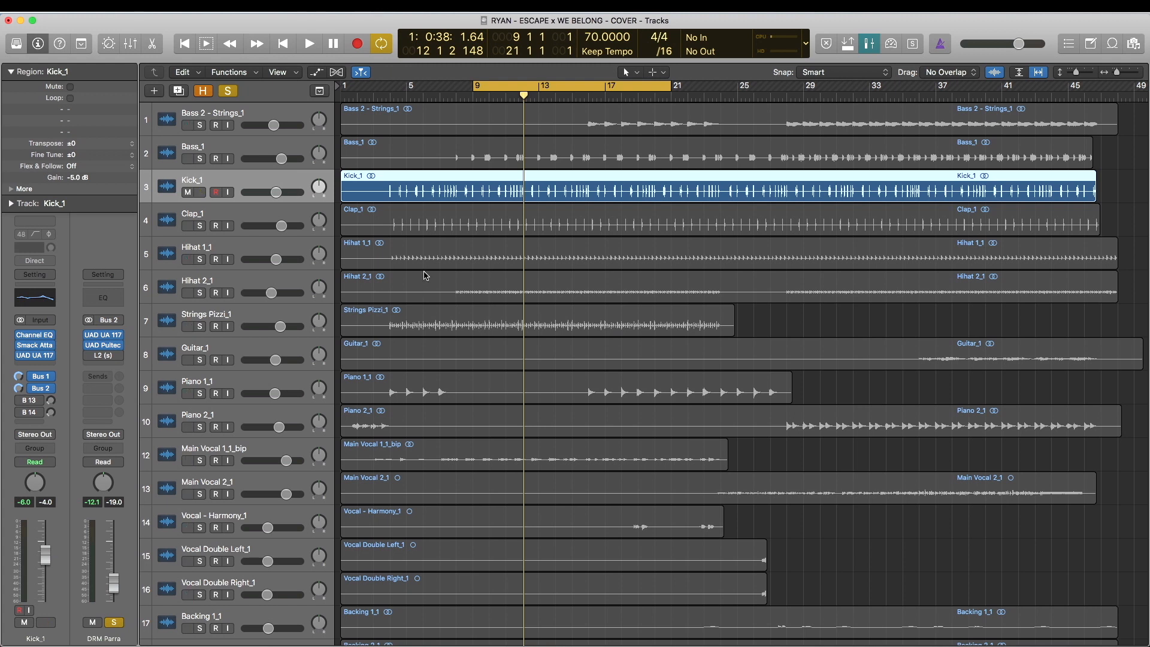
# Step: Play the DRM Parra bus through the active Pultec with its fader raised to about -3.6 dB, and stop playback
pyautogui.press('space')
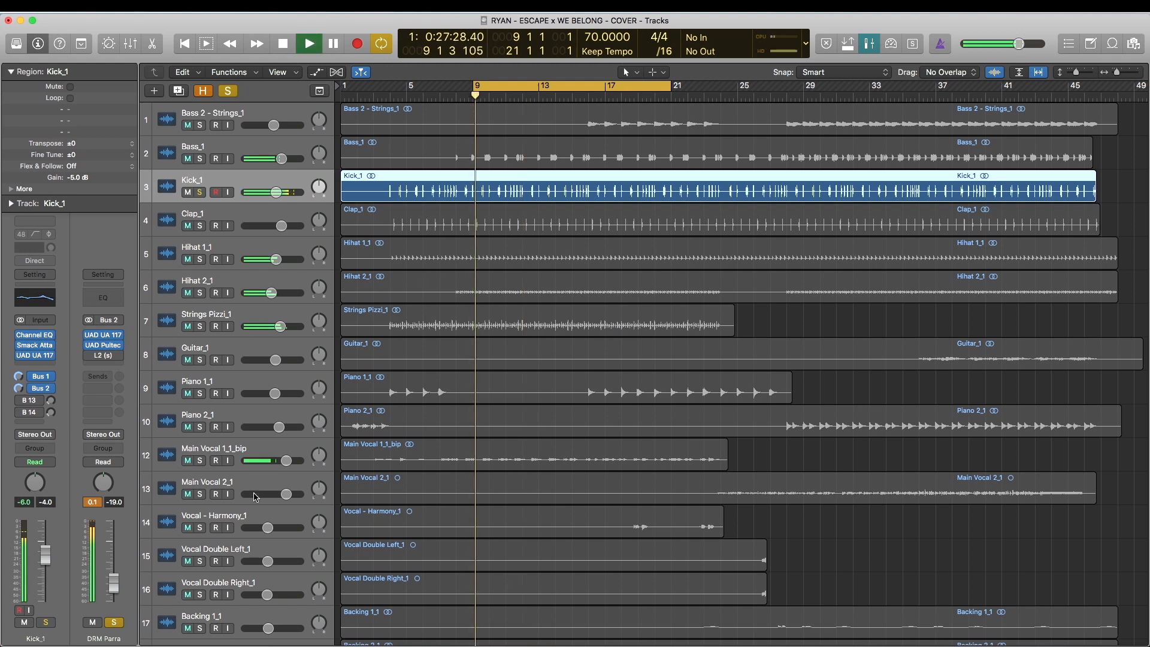
pyautogui.moveTo(114, 587); pyautogui.dragTo(114, 561)
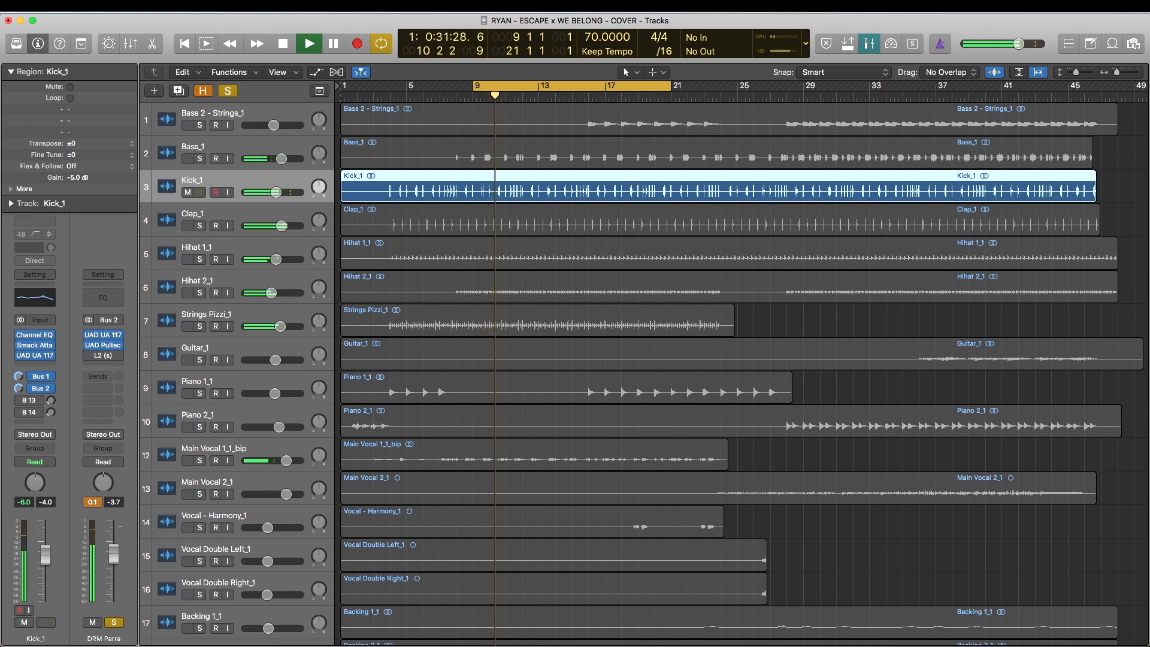
pyautogui.moveTo(90, 348)
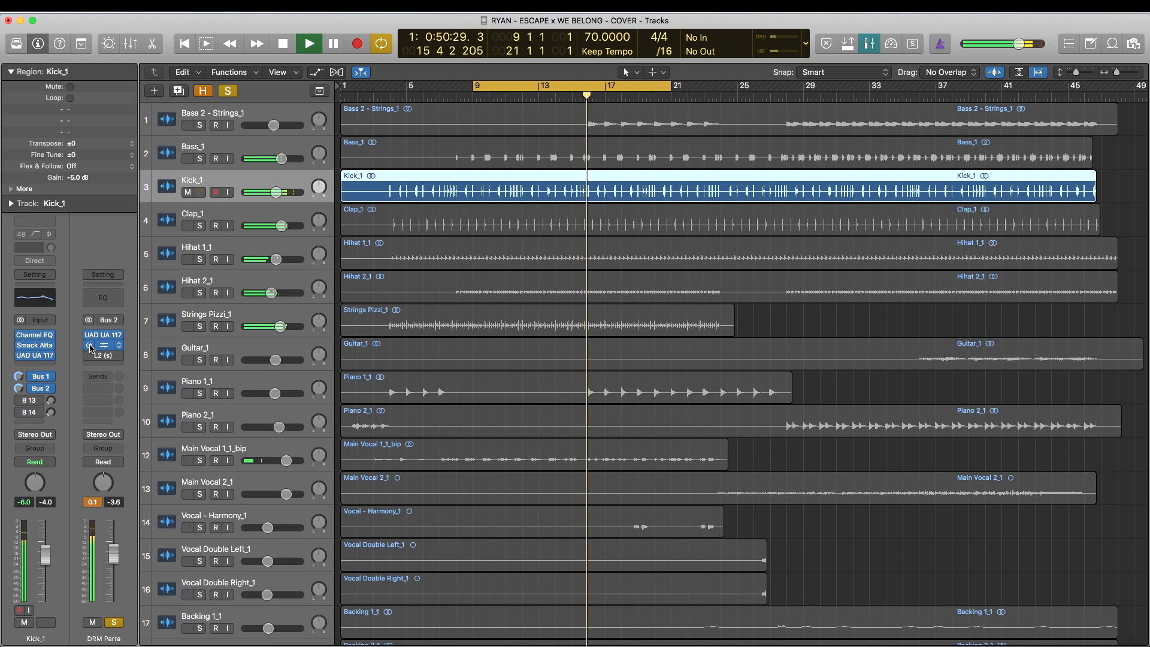
pyautogui.press('space')
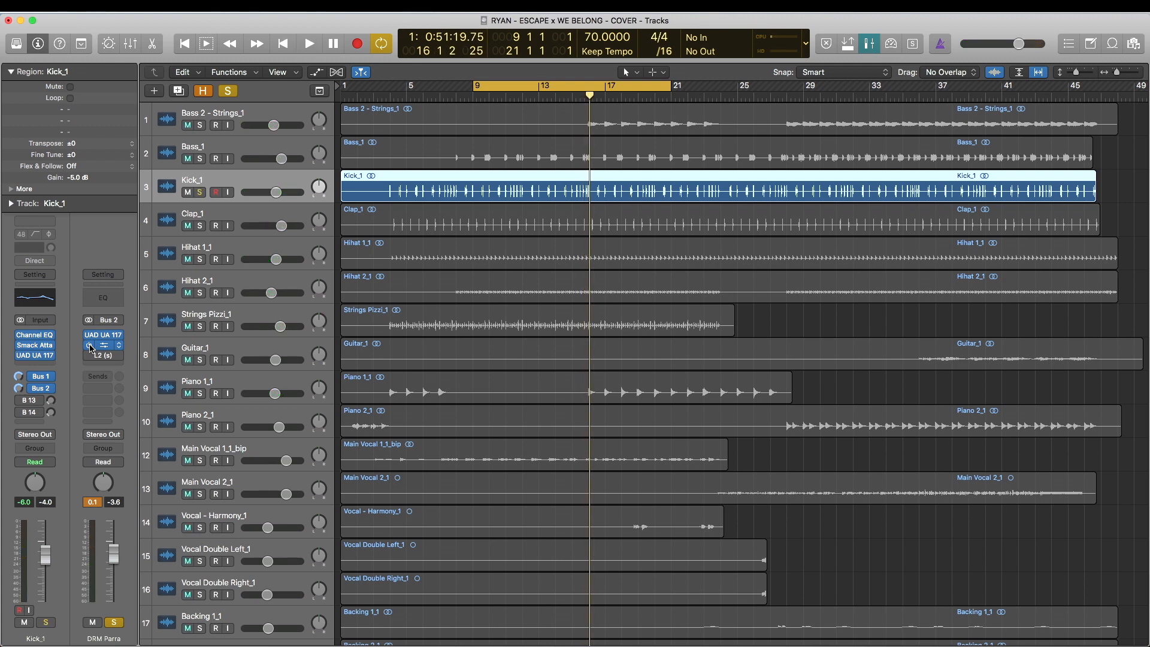
pyautogui.hotkey('ctrl', 's')
pyautogui.moveTo(105, 359)
pyautogui.hotkey('ctrl', 's')
# Step: Enable the L2 limiter on DRM Parra, close the plug-in and clear the channel peak readings
pyautogui.click(103, 356)
pyautogui.moveTo(159, 30); pyautogui.dragTo(401, 234)
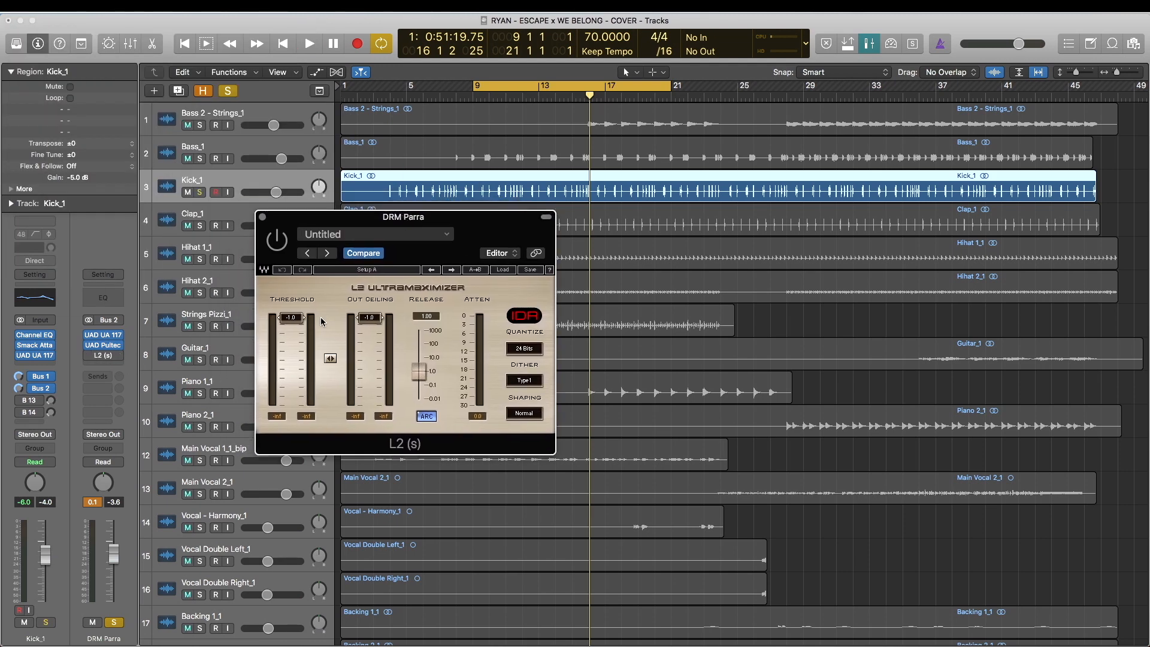
pyautogui.click(278, 243)
pyautogui.click(264, 217)
pyautogui.click(93, 505)
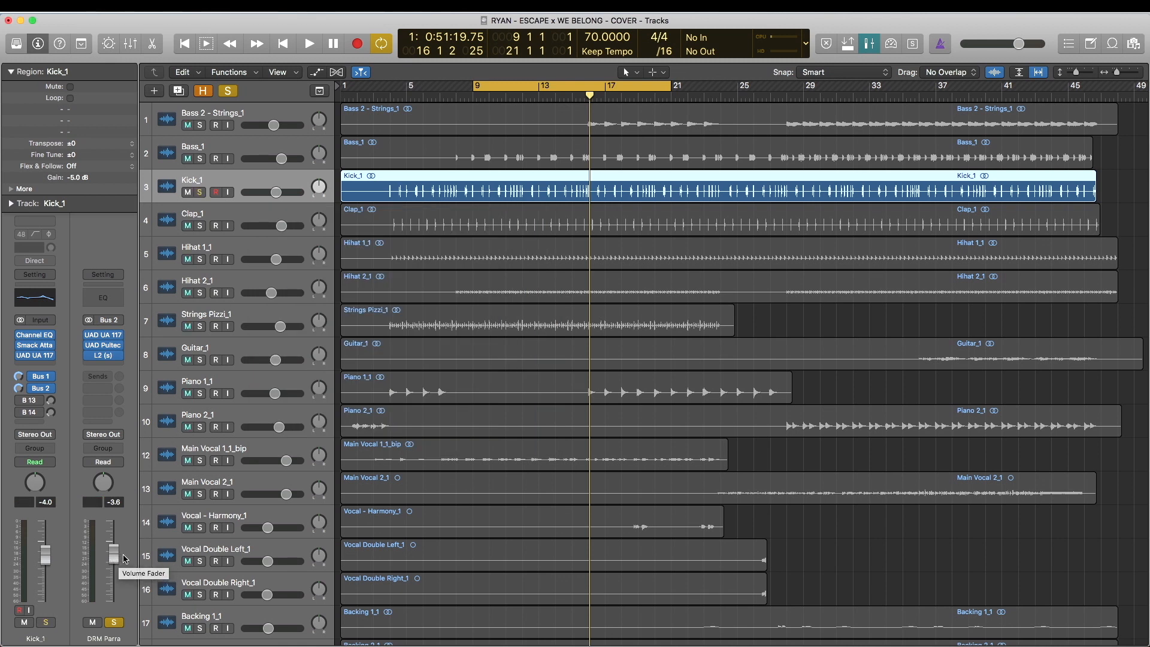
# Step: Audition DRM Parra with the L2 active and lower its fader to -19.0 dB
pyautogui.press('space')
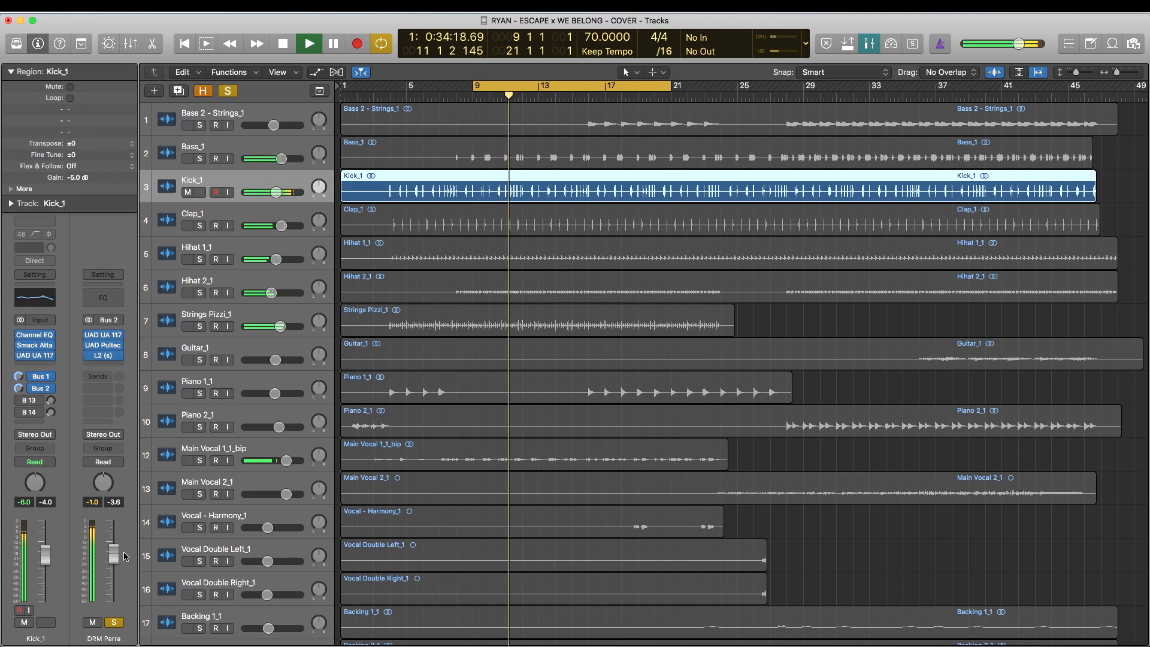
pyautogui.press('space')
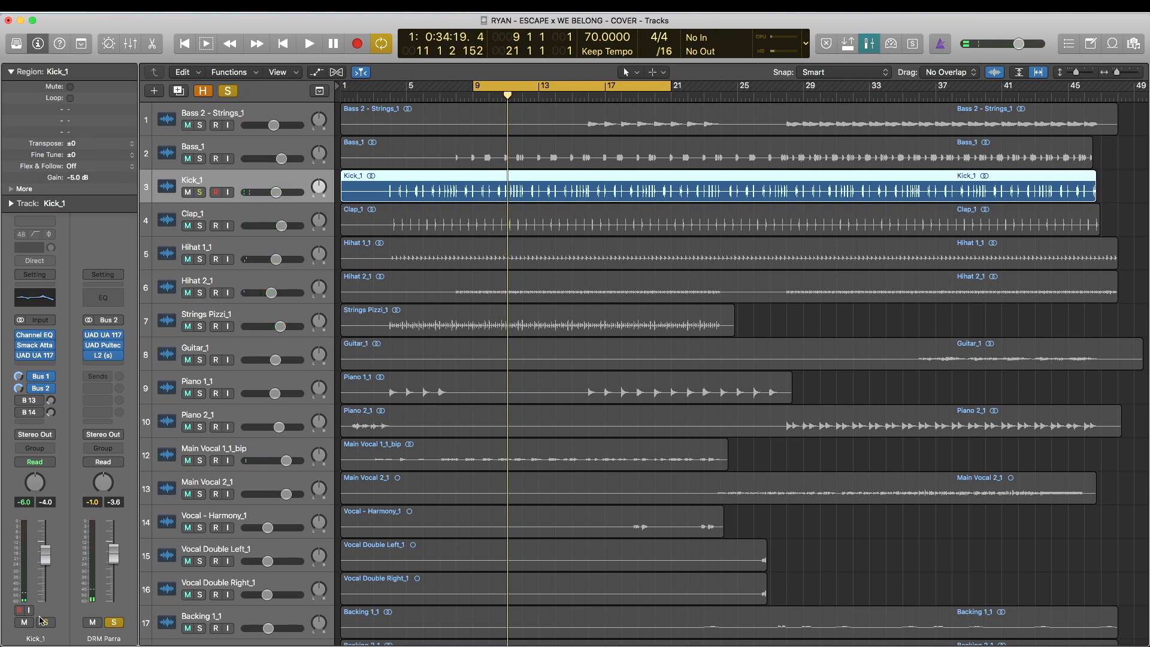
pyautogui.moveTo(120, 554); pyautogui.dragTo(119, 583)
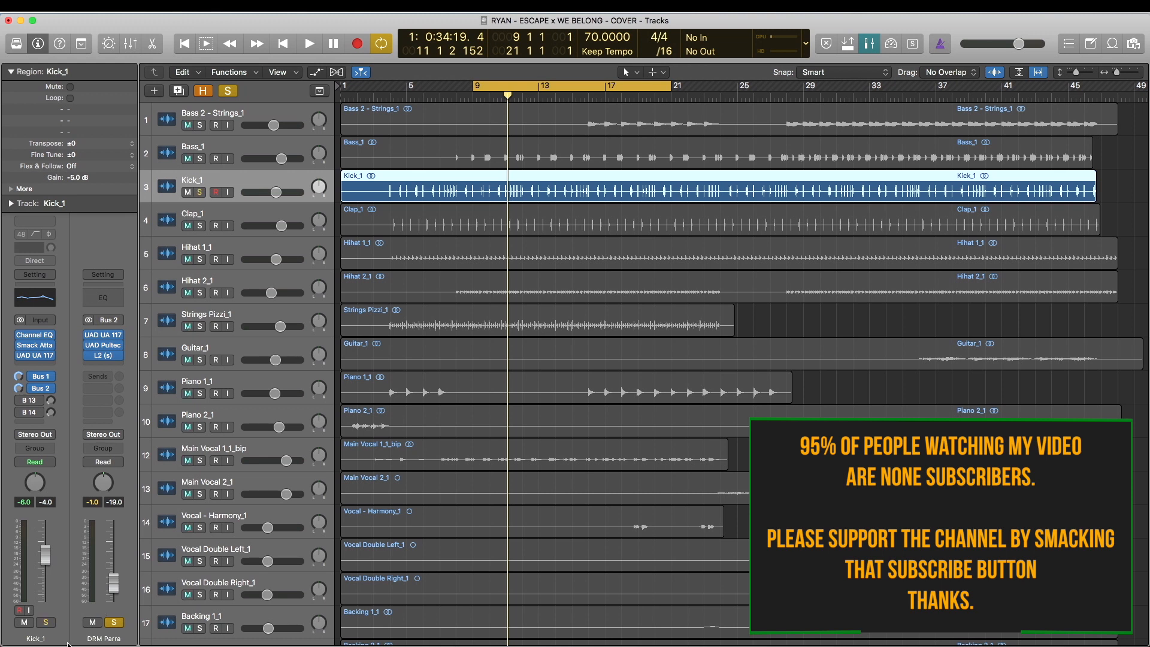
# Step: Solo Kick_1 alongside DRM Parra and compare the playing kick with the parallel bus muted and unmuted
pyautogui.click(46, 623)
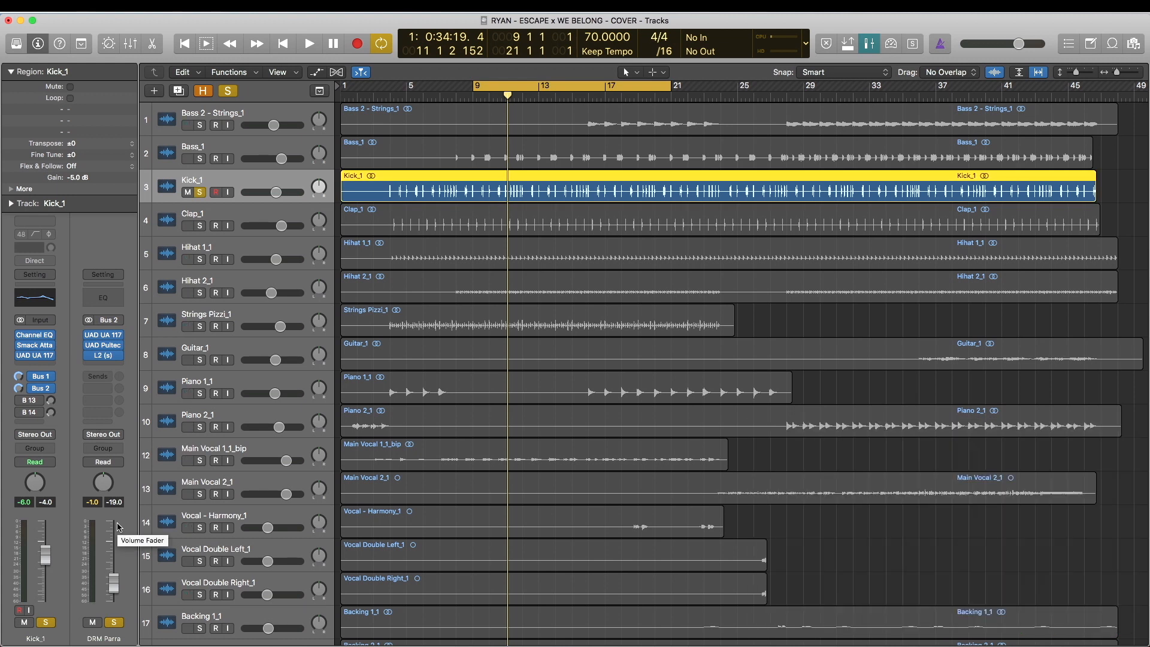
pyautogui.press('space')
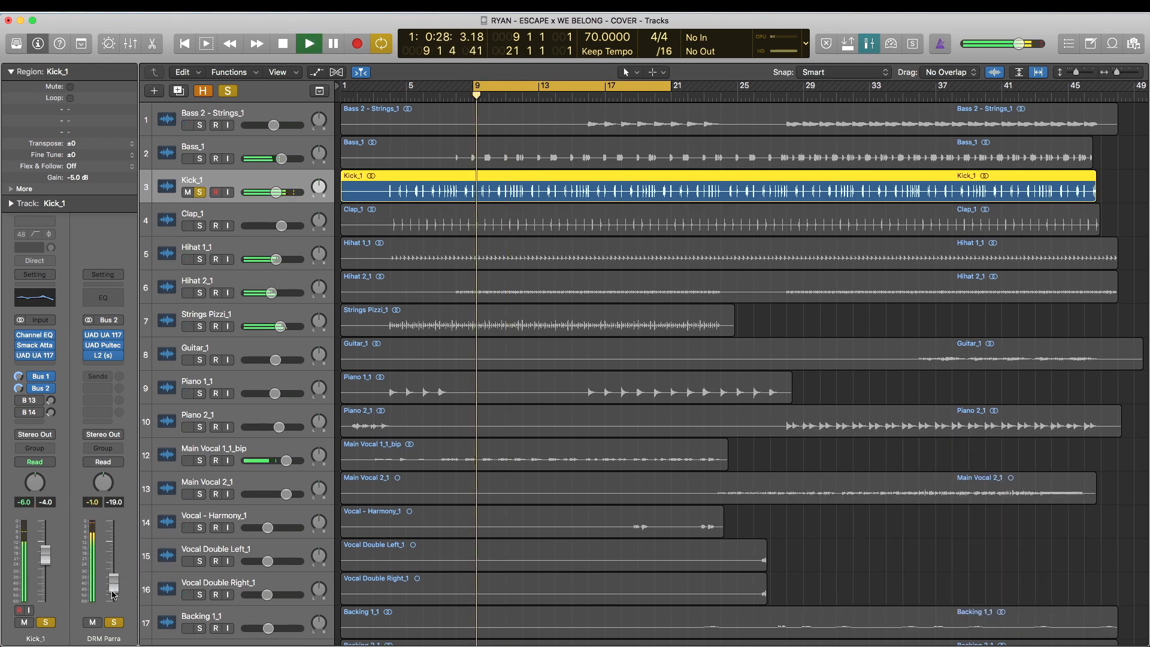
pyautogui.click(93, 623)
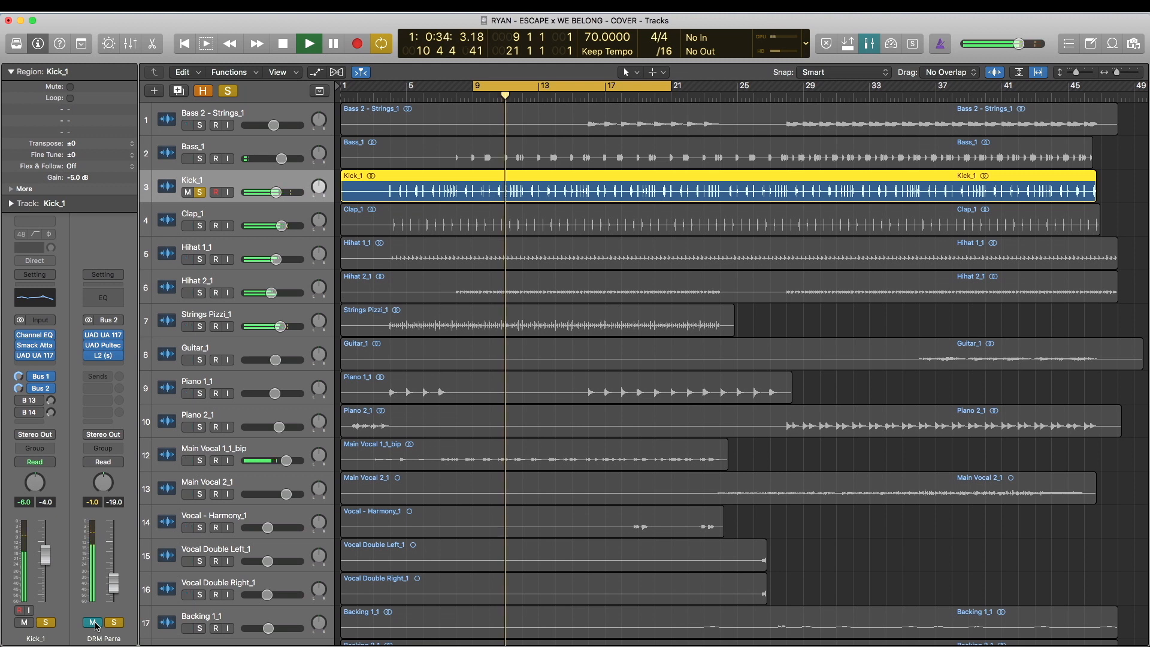
pyautogui.click(94, 623)
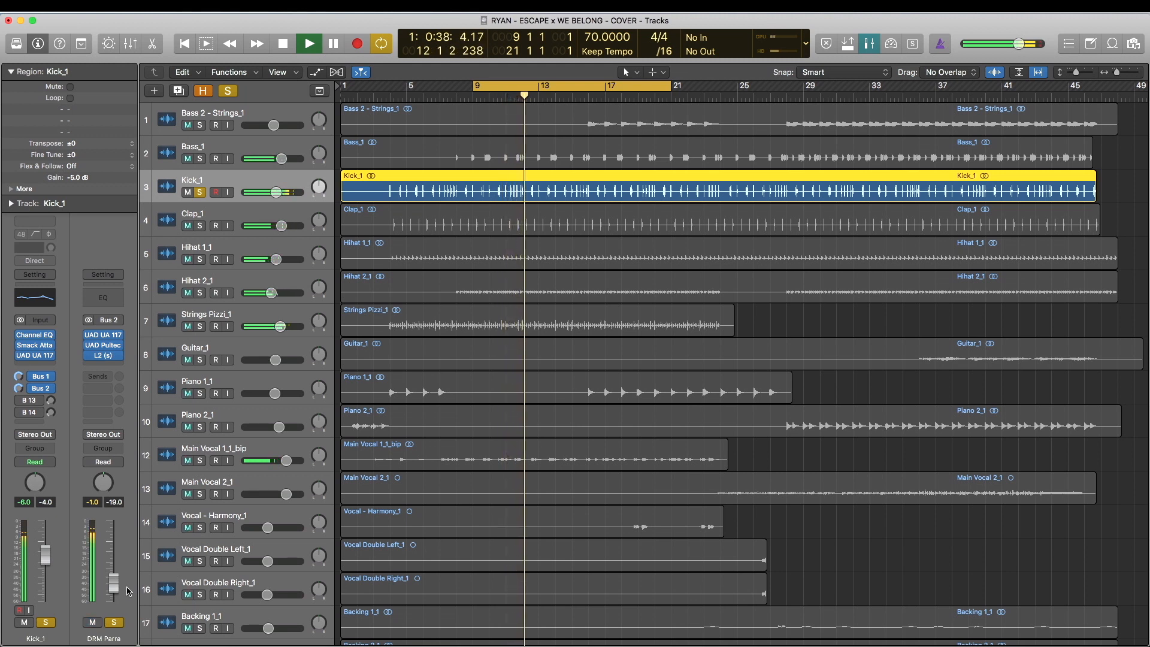
# Step: Blend more DRM Parra under the playing kick at -16.0 and -12.2 dB, stop playback and lower its fader again
pyautogui.moveTo(114, 584); pyautogui.dragTo(114, 580)
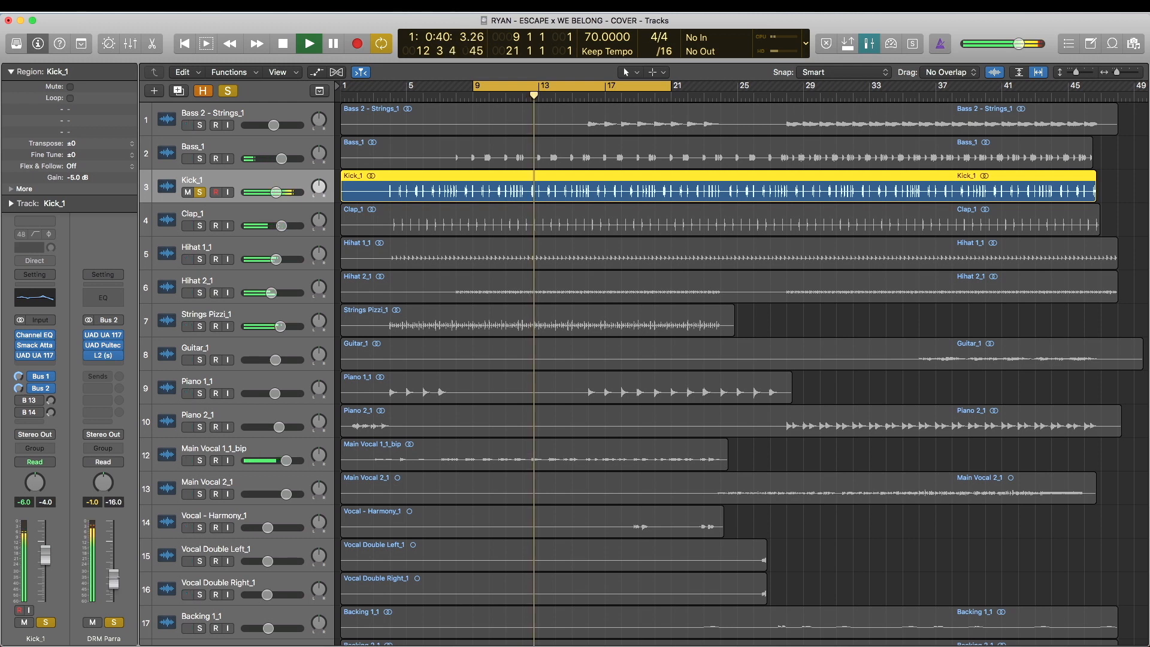
pyautogui.moveTo(113, 577); pyautogui.dragTo(114, 572)
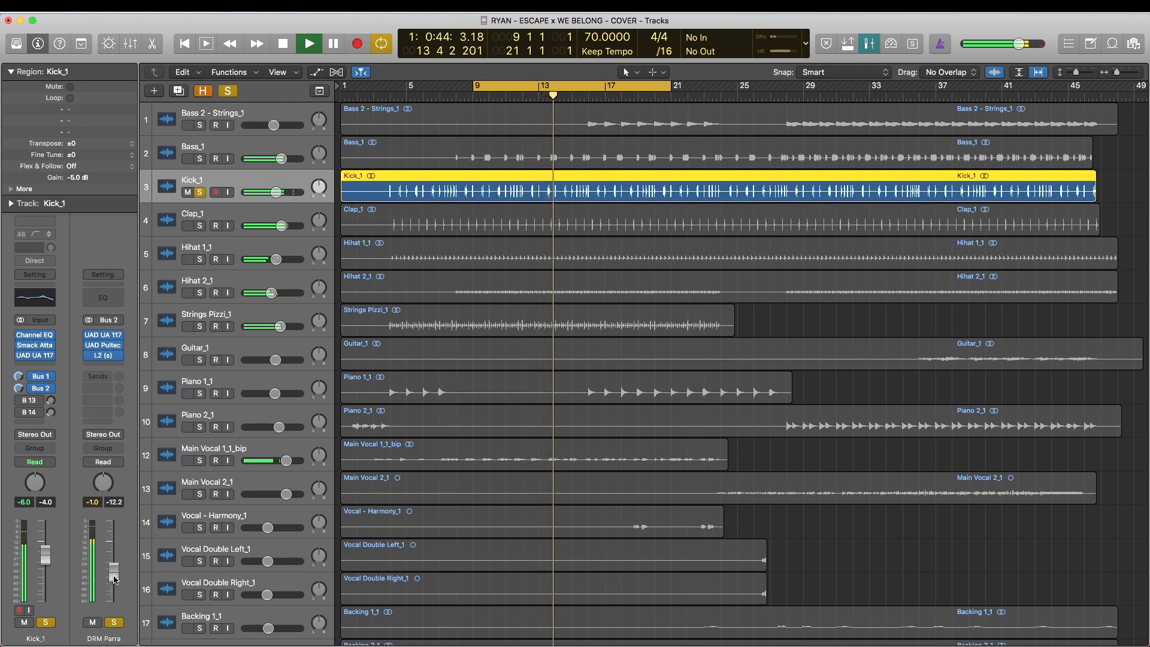
pyautogui.press('space')
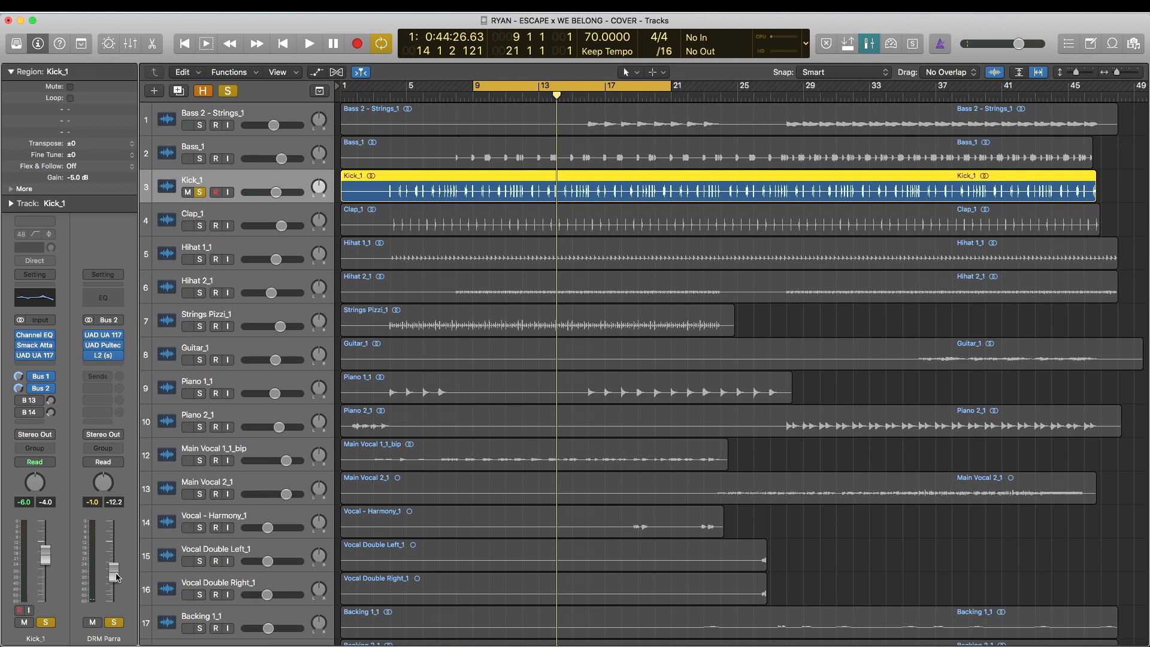
pyautogui.moveTo(114, 577); pyautogui.dragTo(115, 586)
pyautogui.moveTo(115, 590); pyautogui.dragTo(114, 593)
# Step: Check the destination of Kick_1's Bus 13 send and reactivate the send to DRMVERB
pyautogui.click(32, 402)
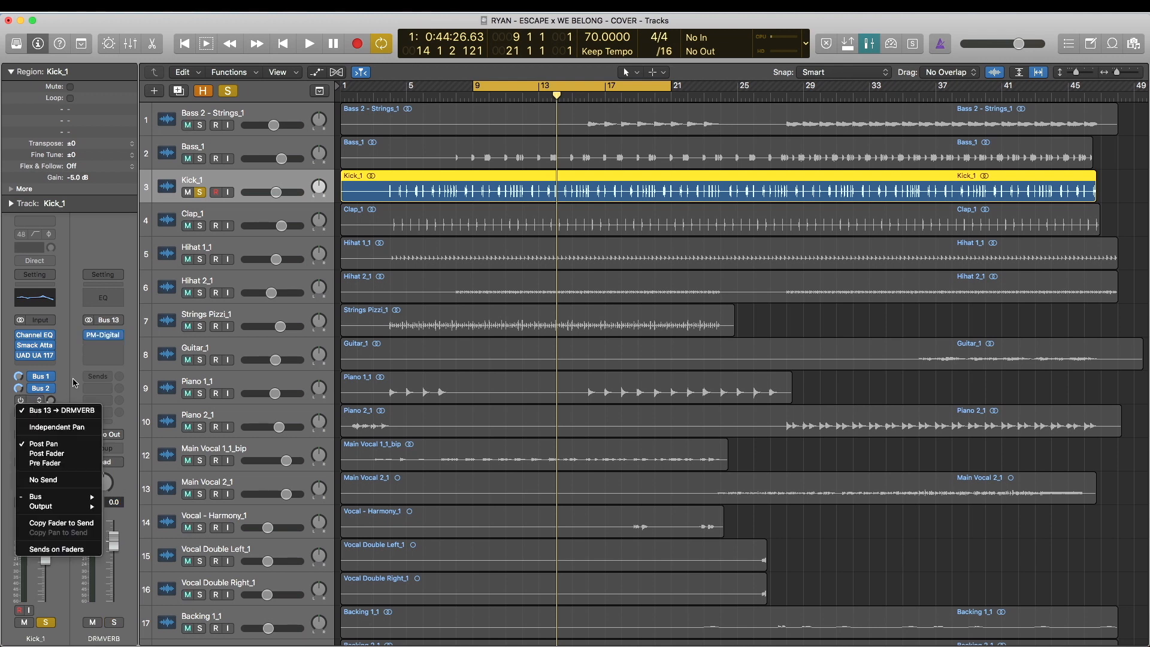
pyautogui.click(63, 364)
# Step: Solo DRMVERB and open its PM-Digital Plate reverb
pyautogui.moveTo(108, 339)
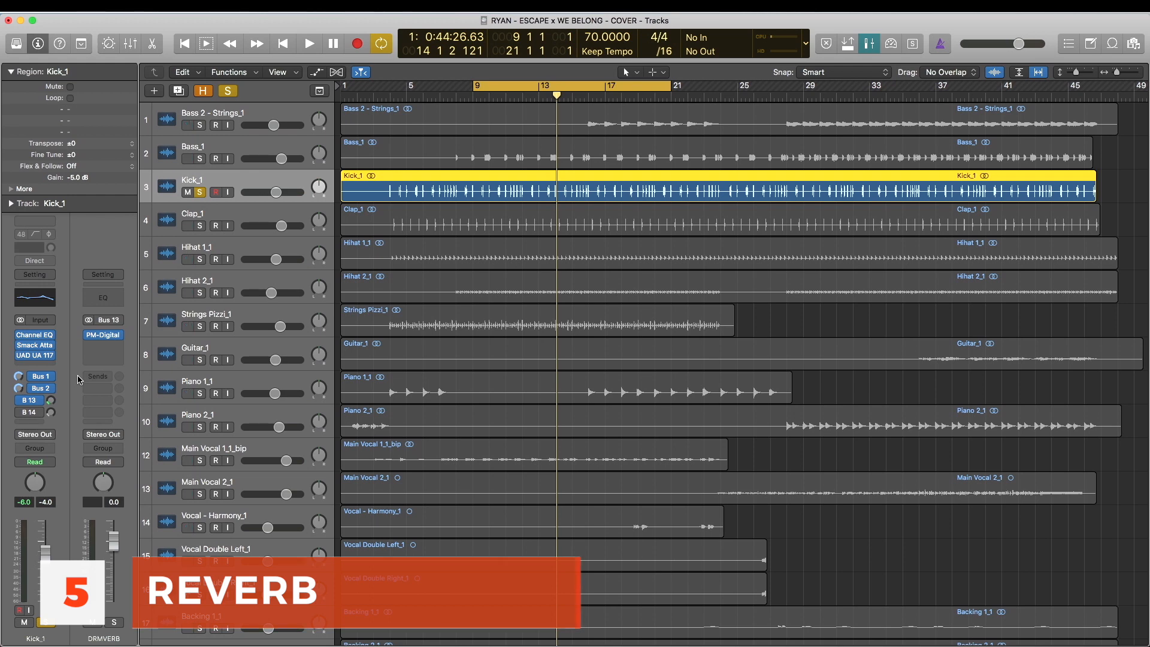
pyautogui.click(115, 623)
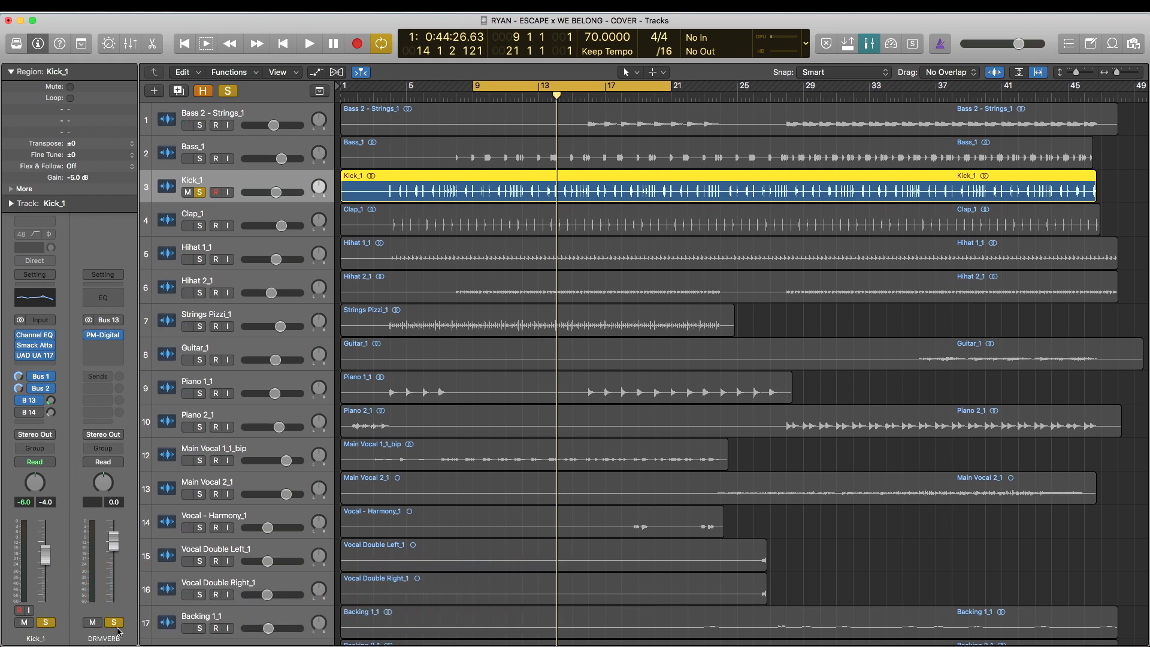
pyautogui.click(105, 337)
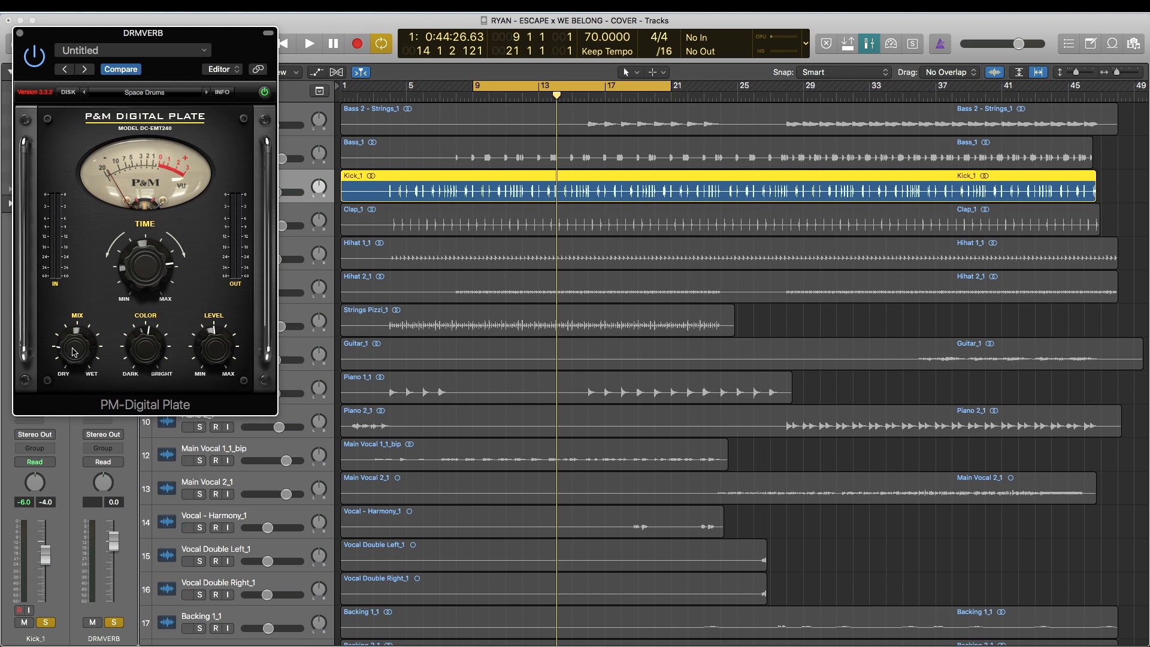
# Step: Close the PM-Digital Plate, play the kick with its Bus 13 reverb send raised to -12.2 dB, lower the send again and stop playback
pyautogui.click(20, 33)
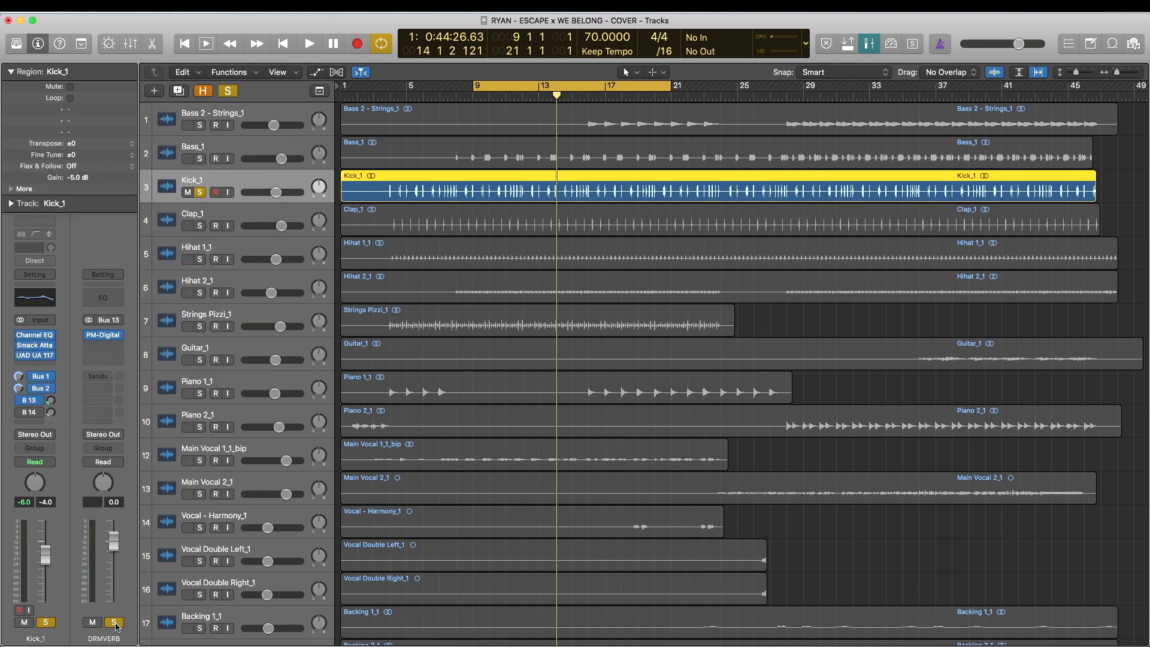
pyautogui.press('space')
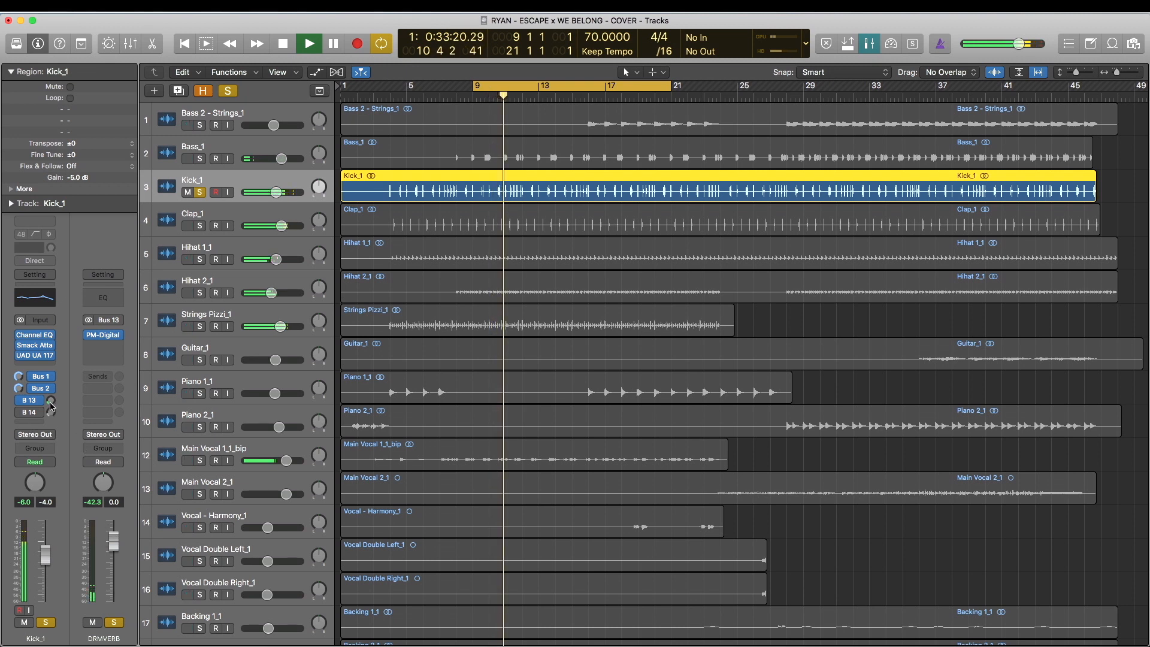
pyautogui.moveTo(50, 403); pyautogui.dragTo(49, 375)
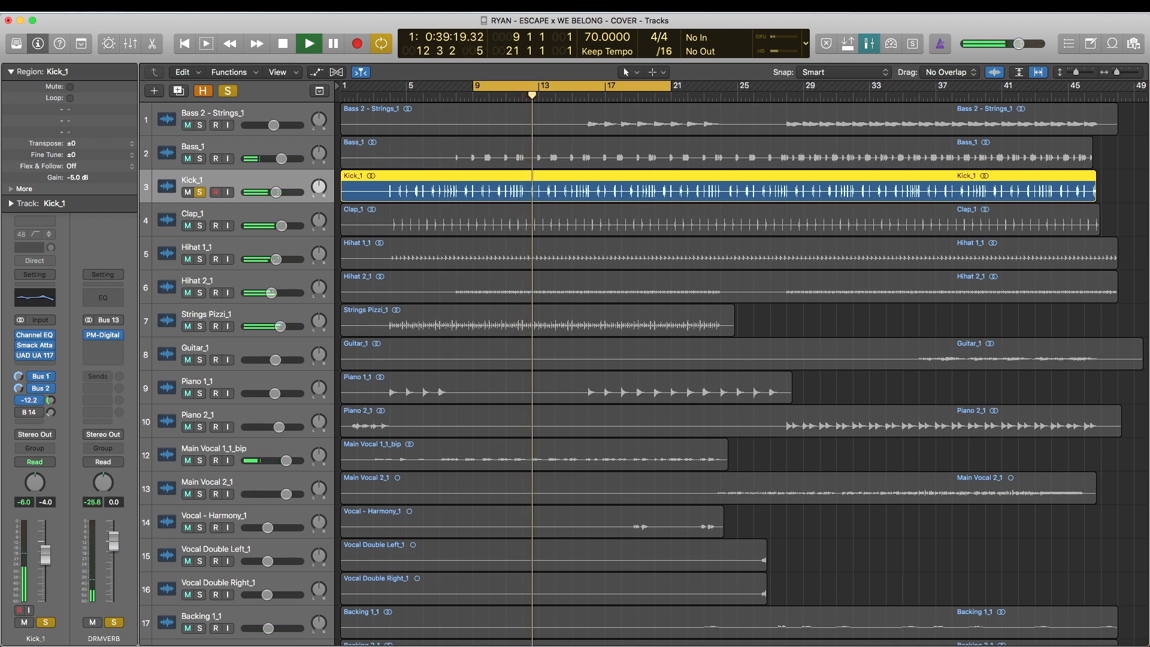
pyautogui.moveTo(49, 376); pyautogui.dragTo(48, 398)
pyautogui.press('space')
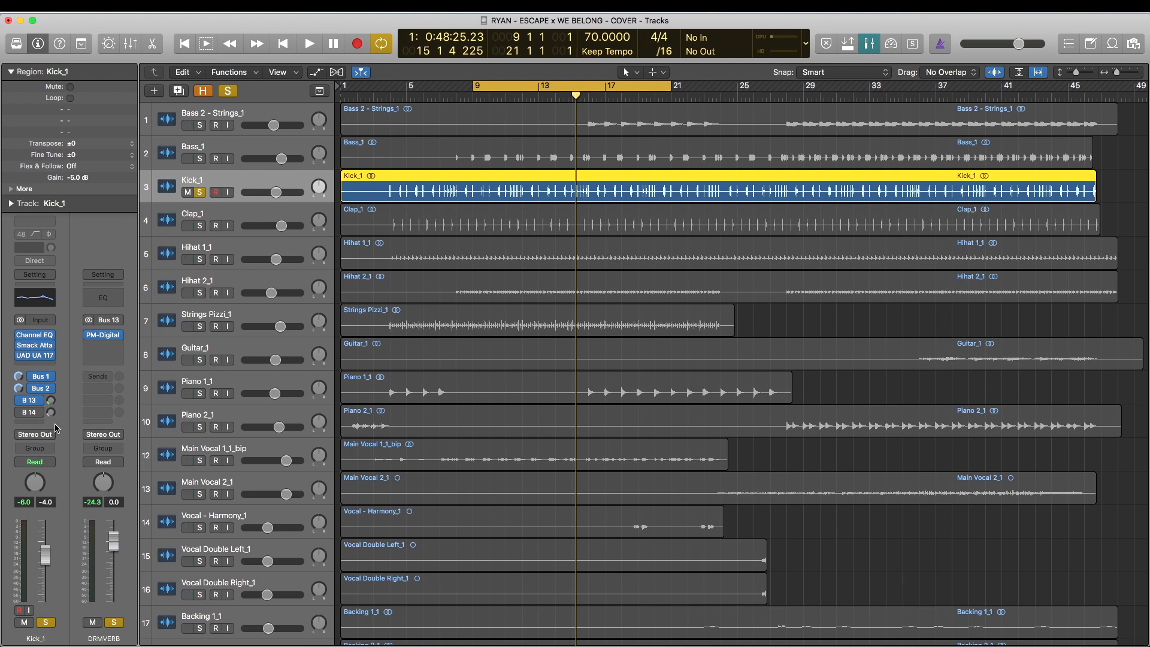
# Step: Reactivate Kick_1's Bus 14 send, solo DRMCRUSHER and open its Bitcrusher over the arrangement
pyautogui.click(22, 413)
pyautogui.click(22, 417)
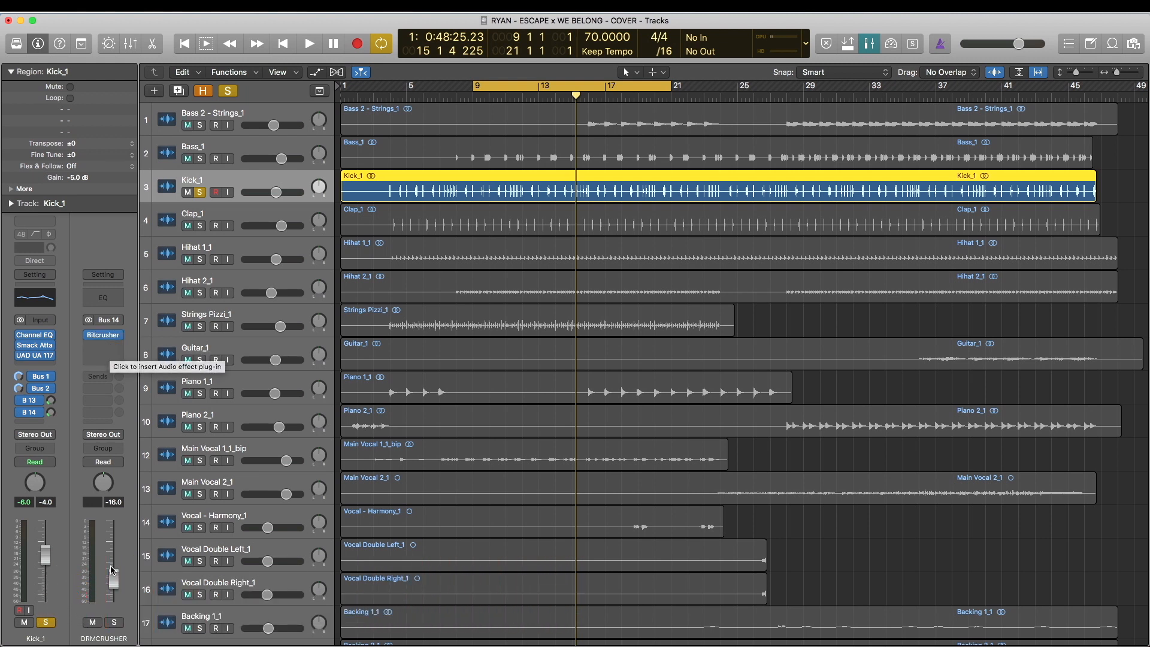
pyautogui.click(114, 624)
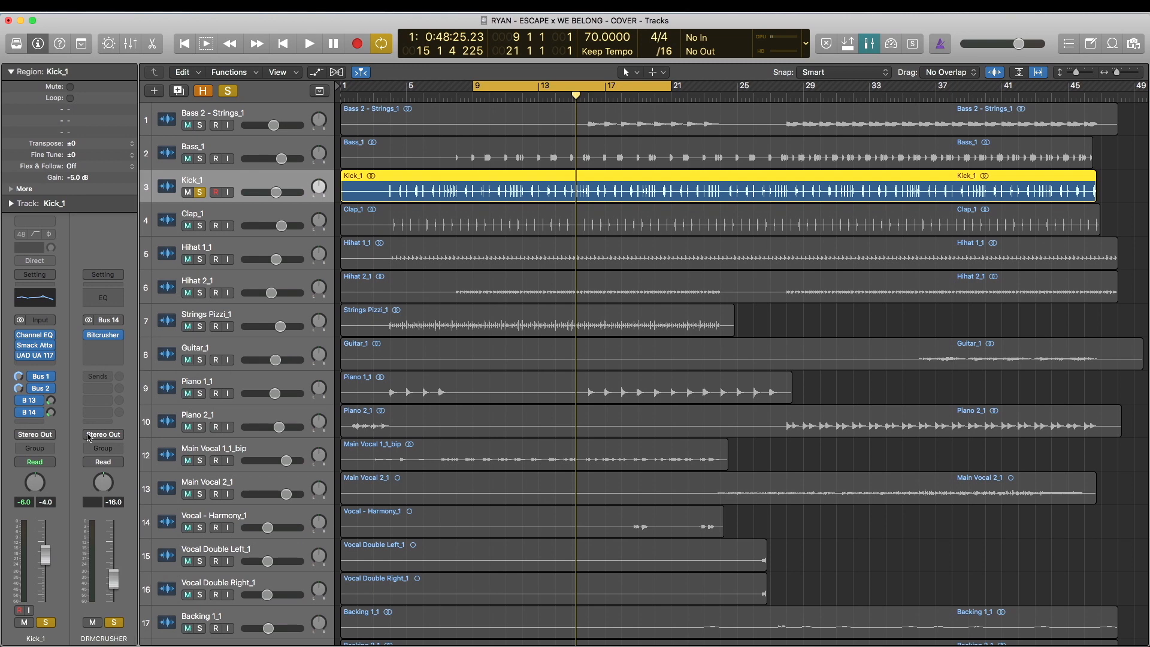
pyautogui.click(103, 335)
pyautogui.moveTo(350, 129); pyautogui.dragTo(769, 254)
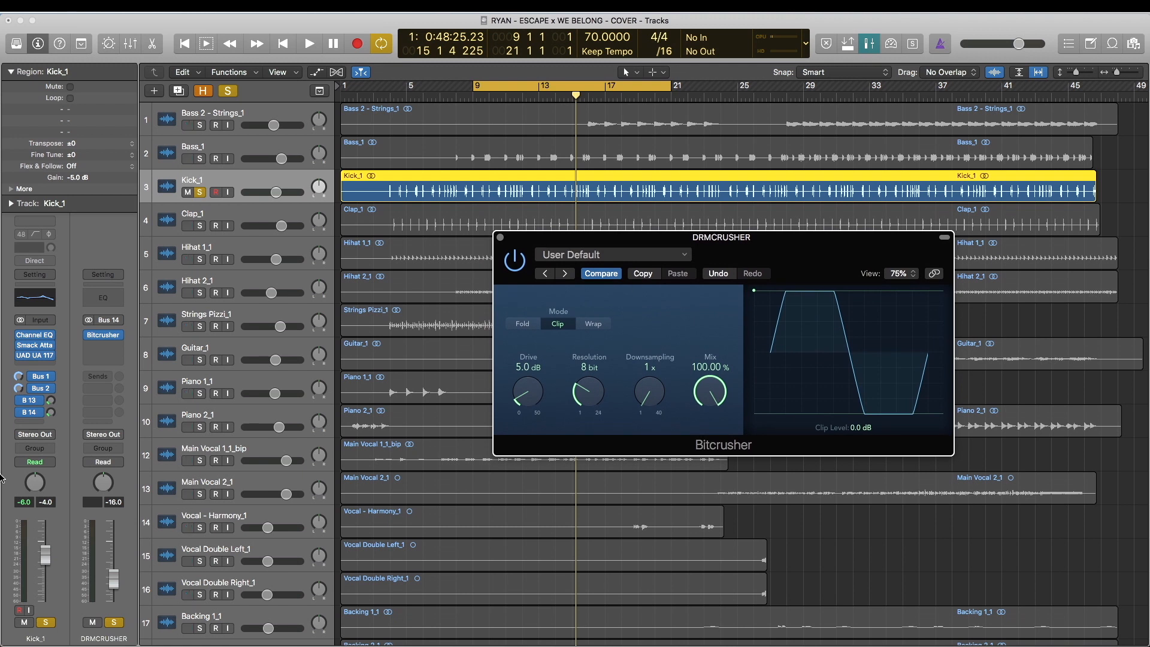
# Step: Audition DRMCRUSHER without Kick_1 soloed, raising its fader to -5.6 dB, and return it to -16.0 dB after stopping playback
pyautogui.click(47, 622)
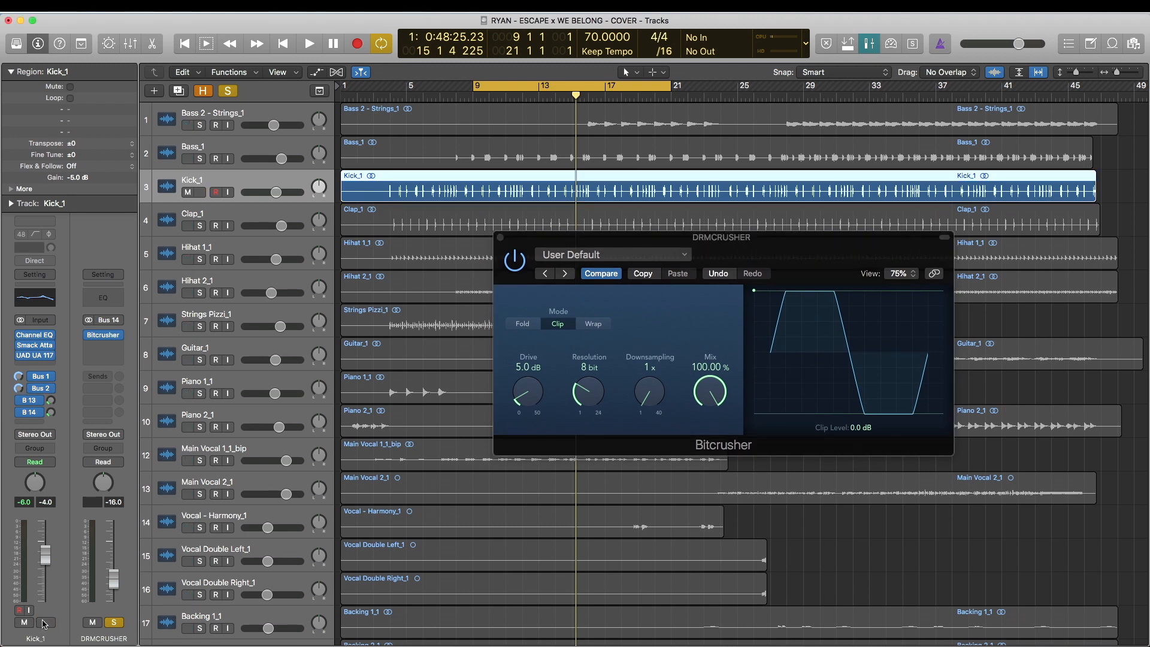
pyautogui.press('space')
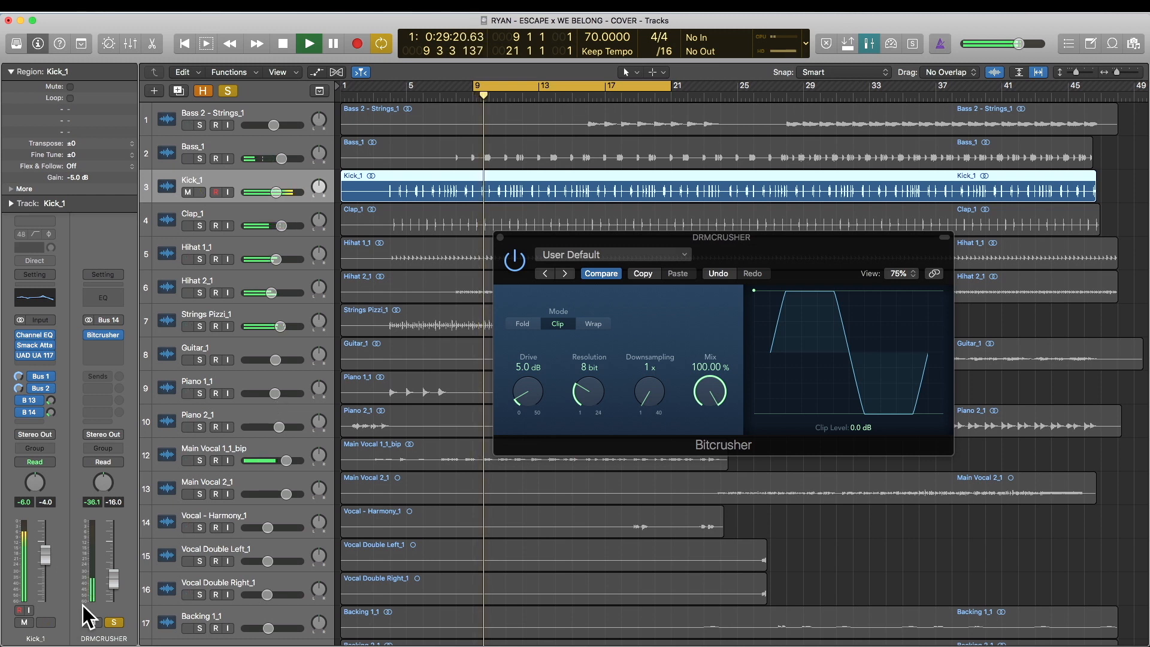
pyautogui.moveTo(114, 580); pyautogui.dragTo(114, 561)
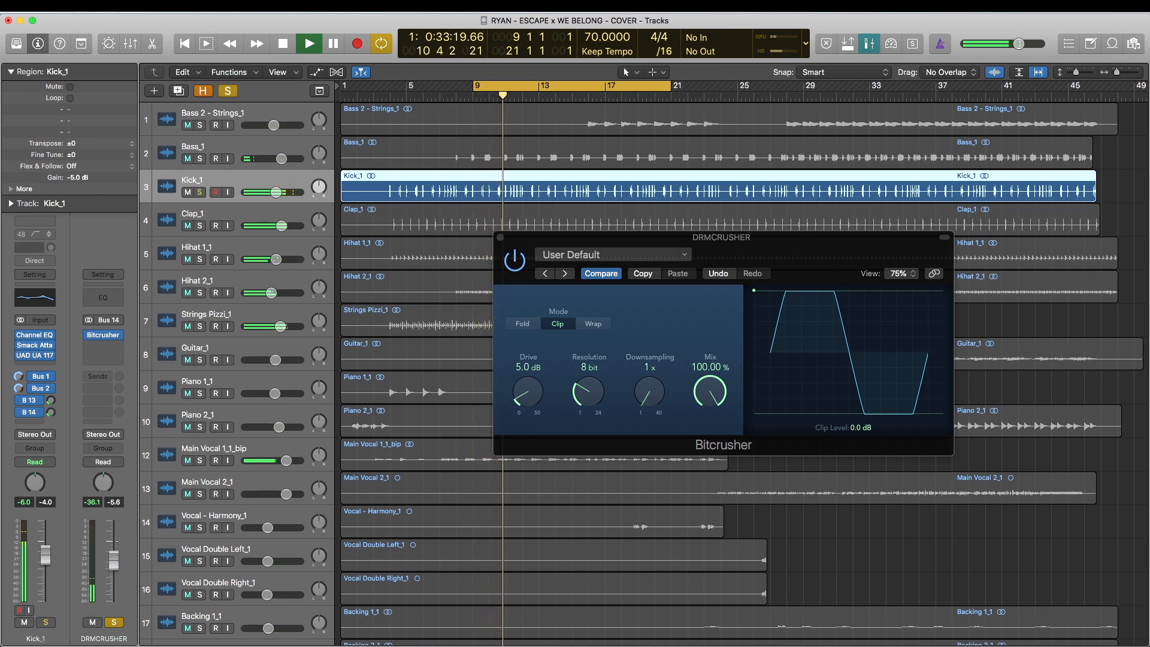
pyautogui.press('space')
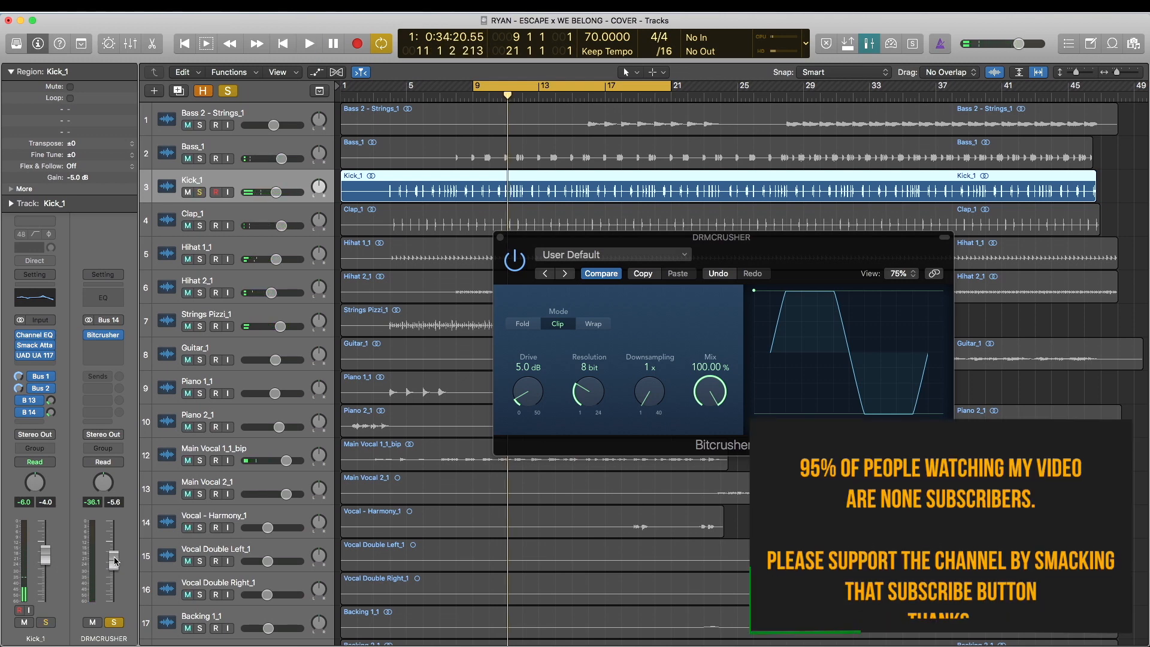
pyautogui.moveTo(116, 561); pyautogui.dragTo(113, 578)
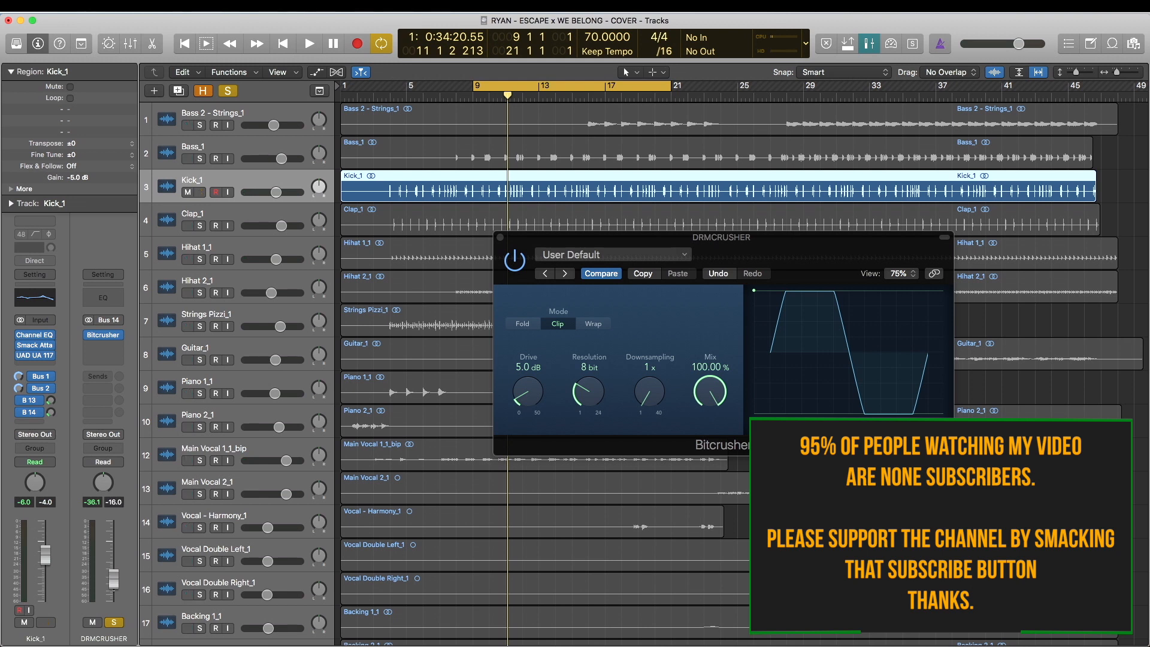
# Step: Solo Kick_1 alongside DRMCRUSHER and compare the playing kick with the crusher bus muted and unmuted
pyautogui.click(45, 623)
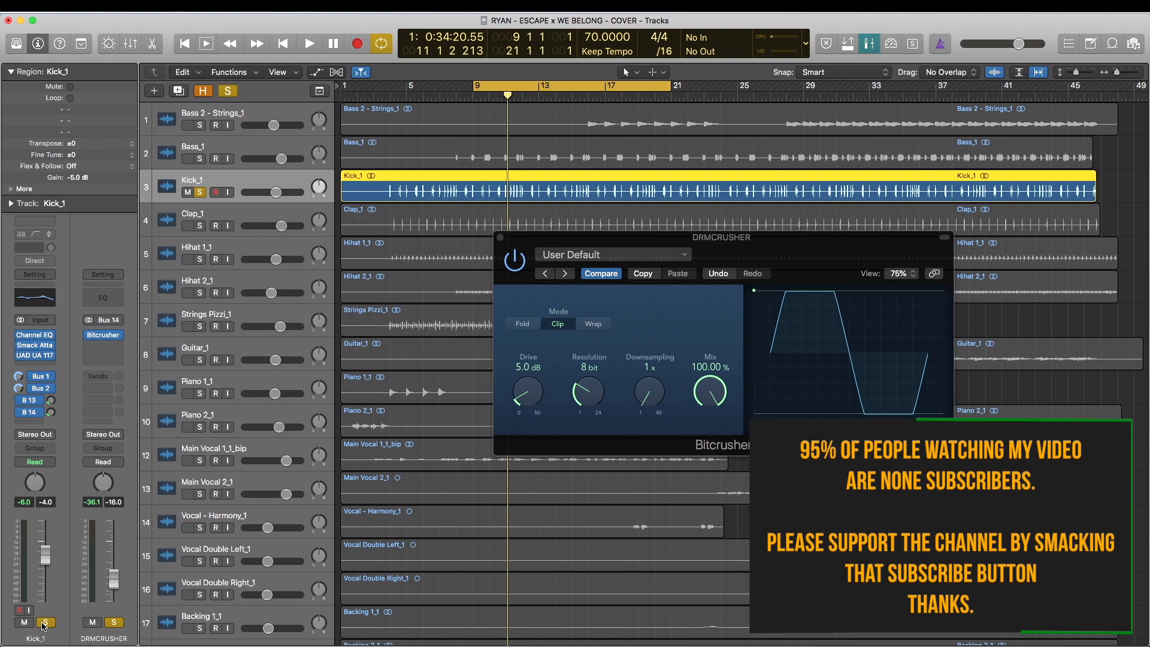
pyautogui.press('space')
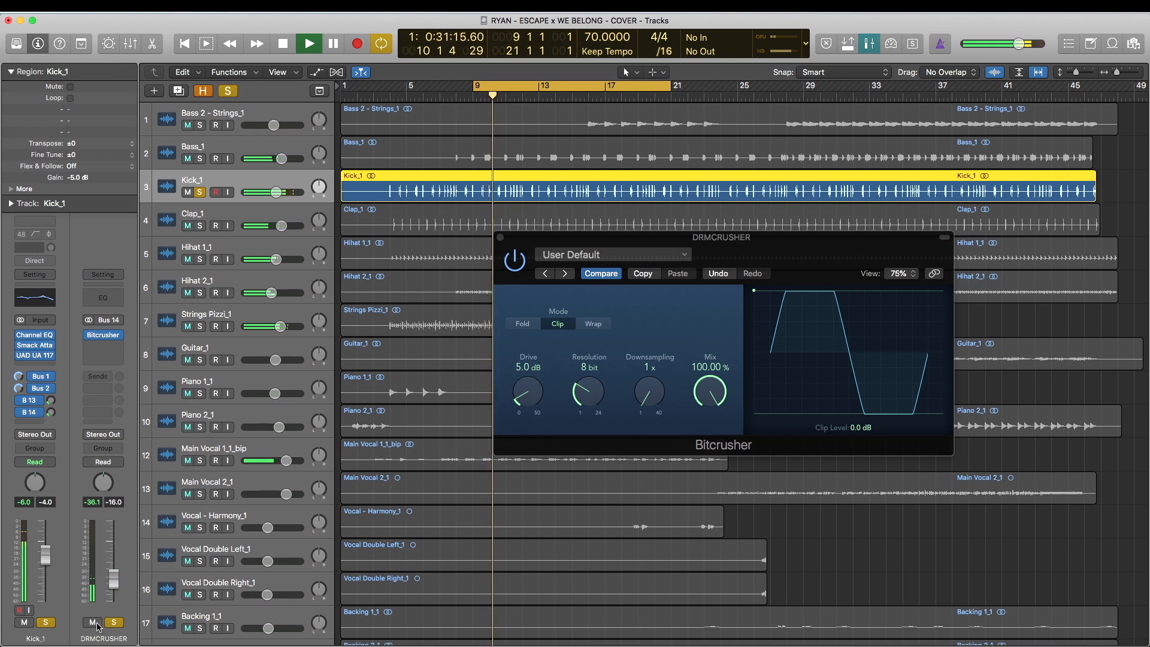
pyautogui.click(97, 626)
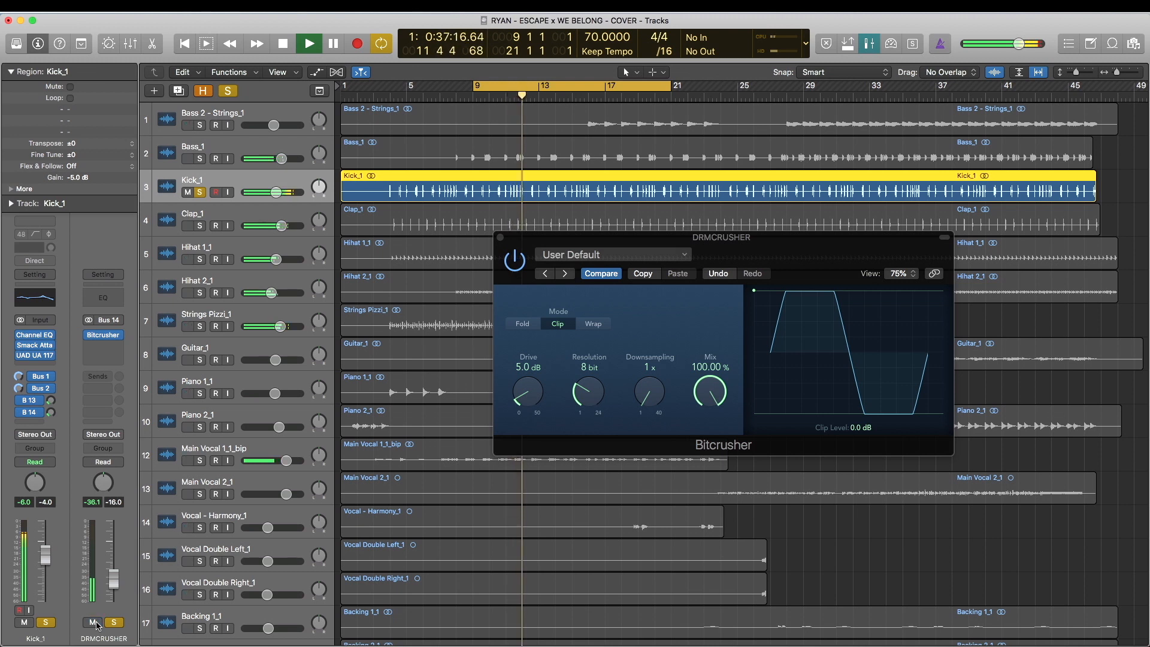
pyautogui.press('space')
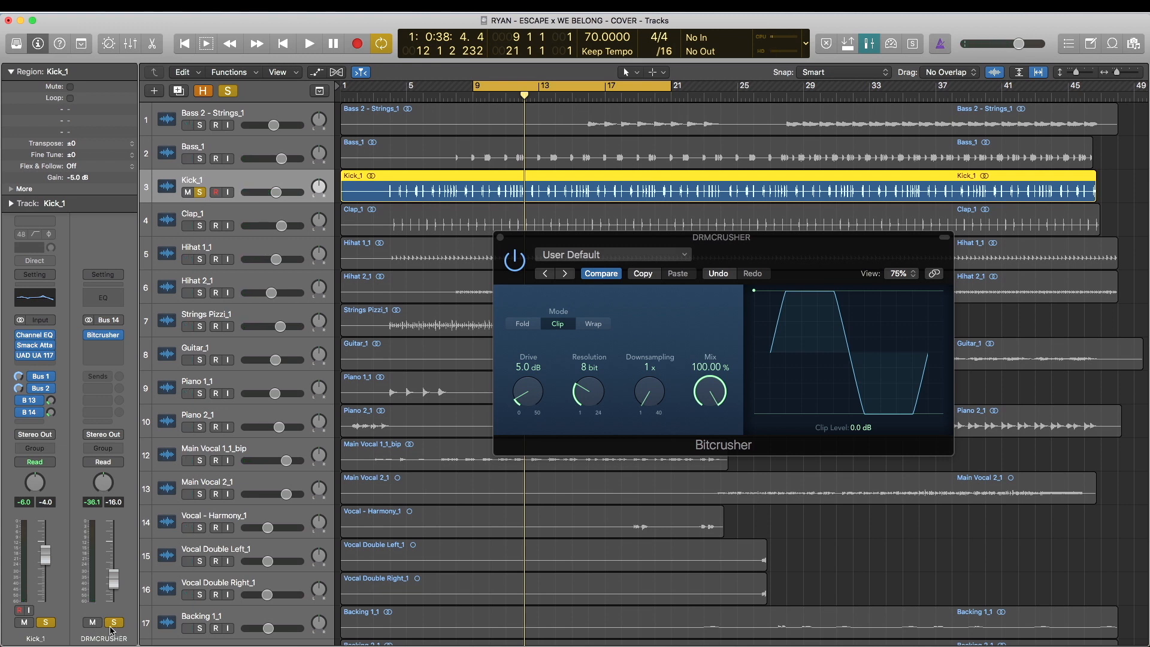
# Step: Remove the solos from DRMCRUSHER and Kick_1, clear any remaining solos and close the Bitcrusher
pyautogui.click(114, 623)
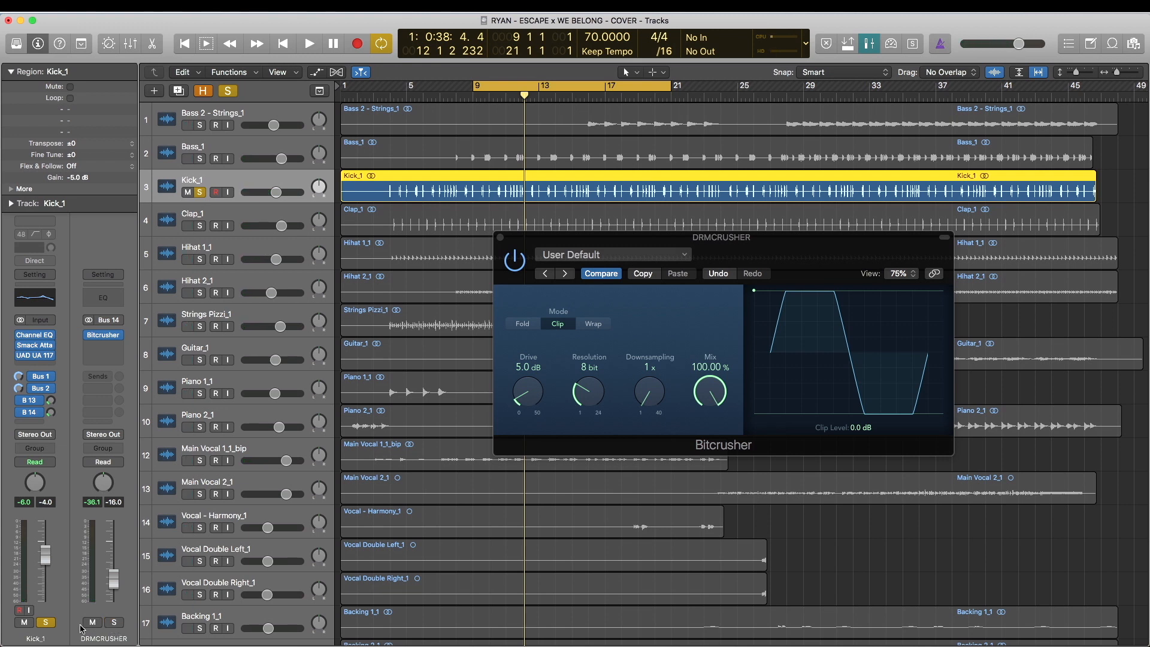
pyautogui.click(47, 623)
pyautogui.click(229, 92)
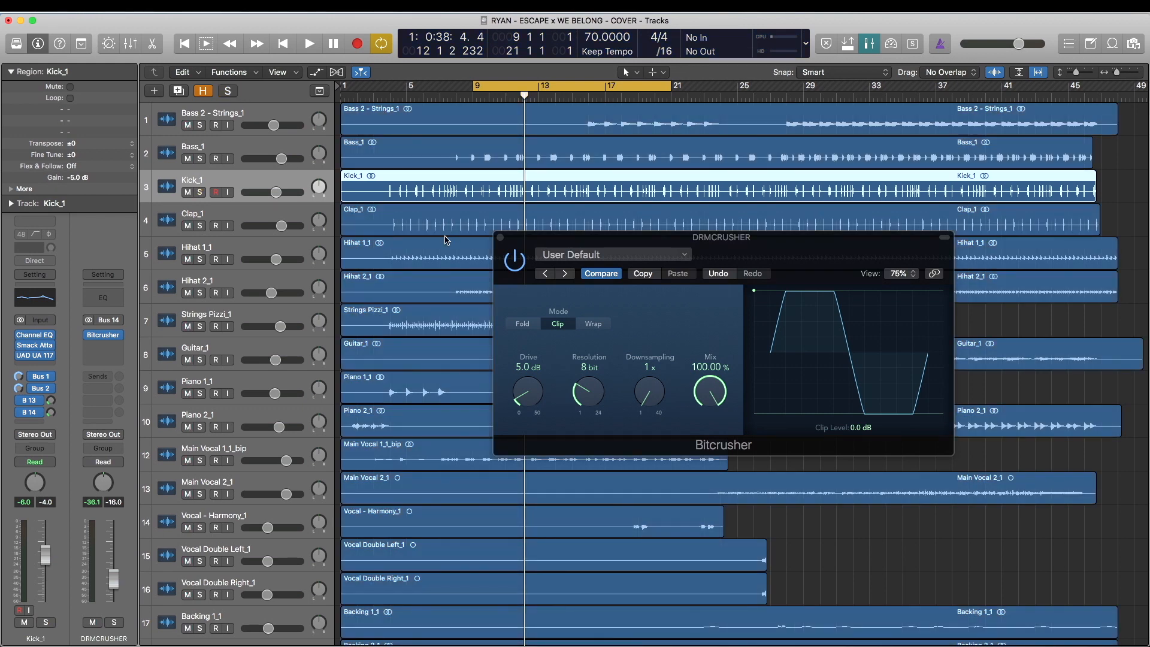
pyautogui.click(501, 238)
# Step: Play the full mix with cycling off, compare Kick_1's inserts and sends bypassed and active, and stop playback
pyautogui.press('space')
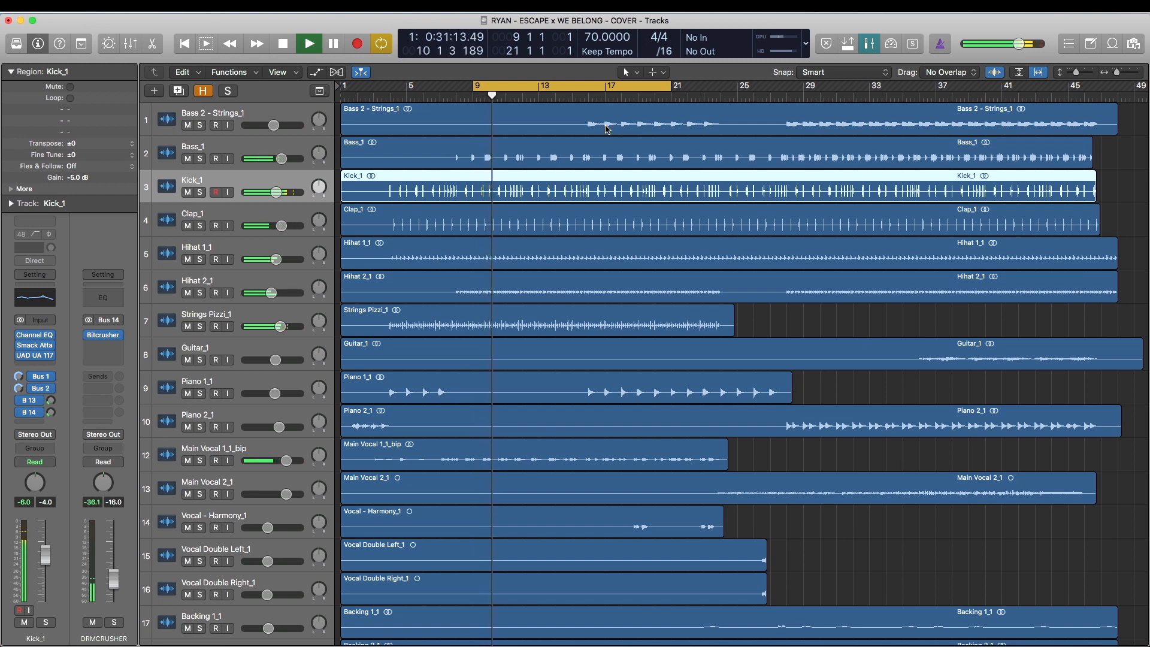
pyautogui.press('c')
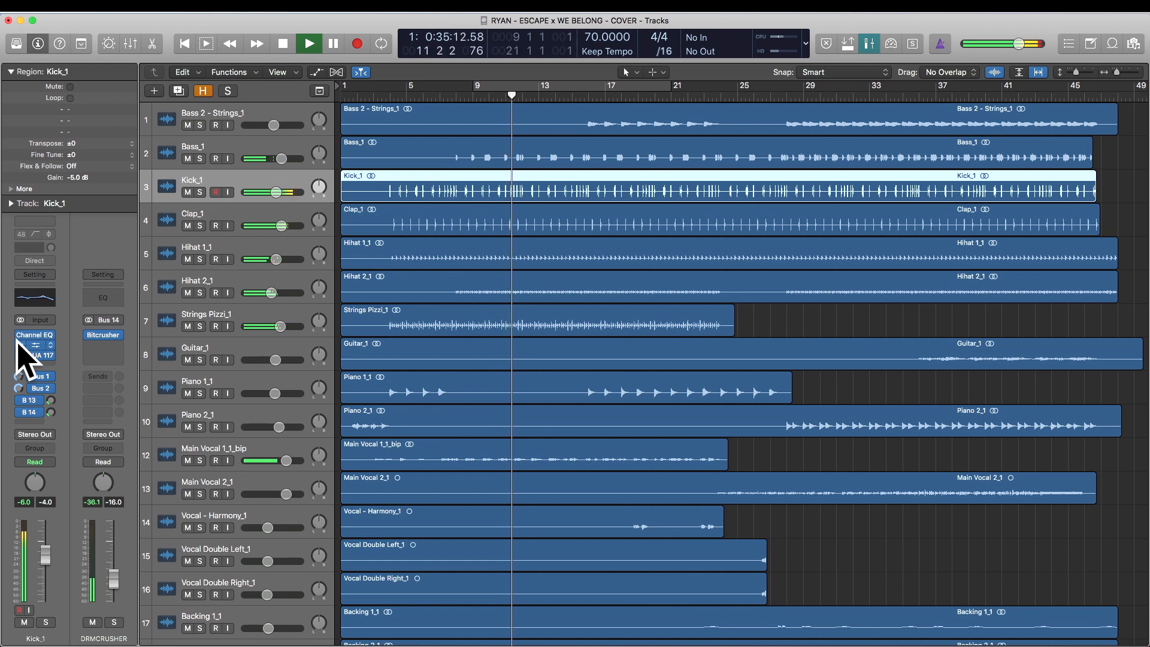
pyautogui.moveTo(18, 337)
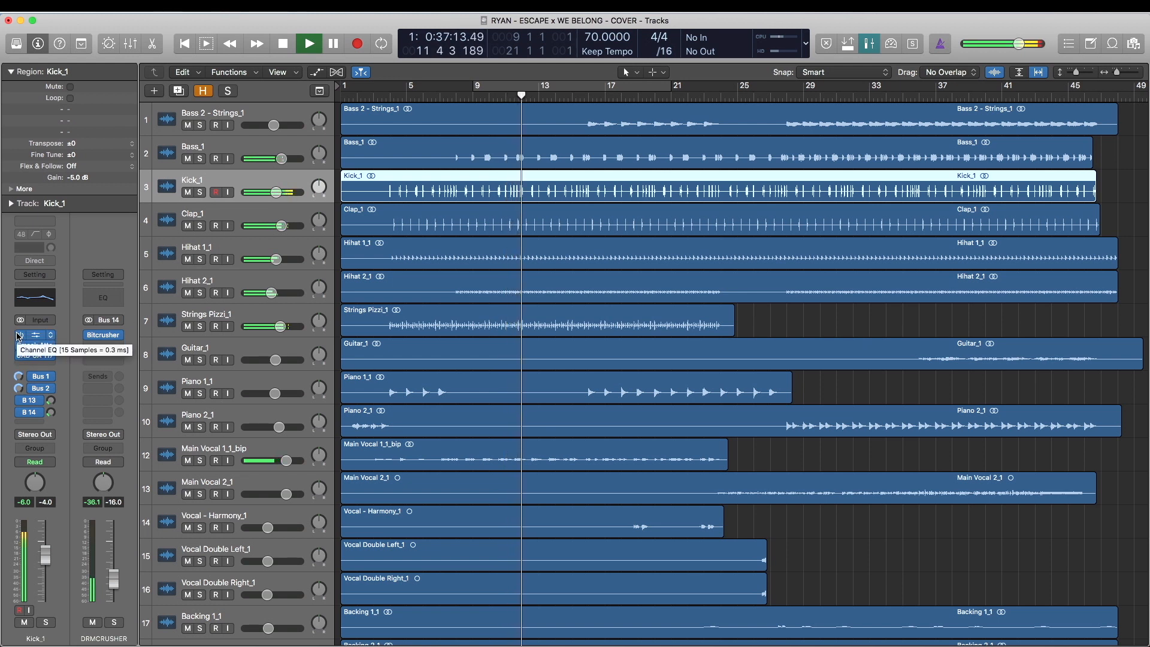
pyautogui.moveTo(19, 336); pyautogui.dragTo(22, 416)
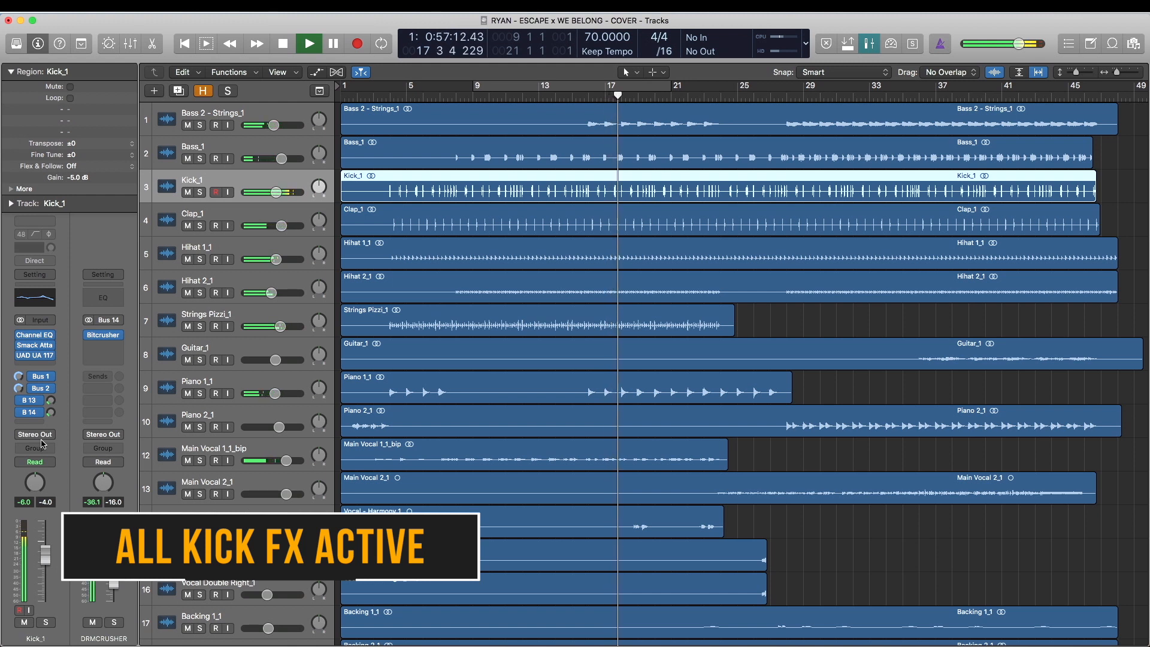
pyautogui.press('space')
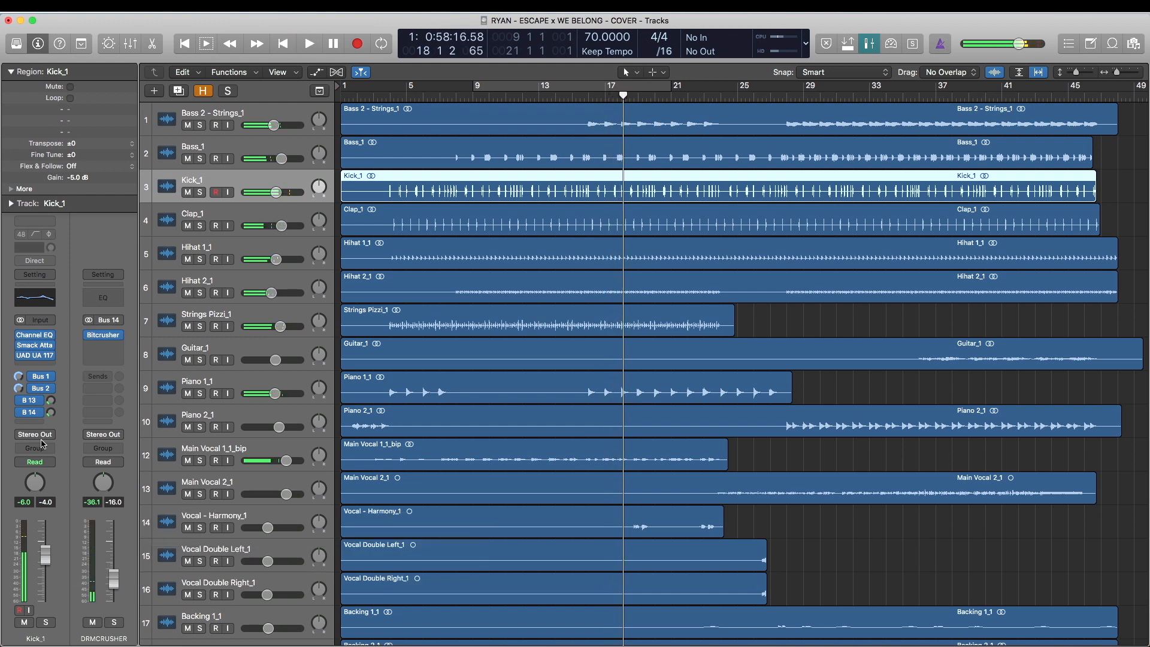